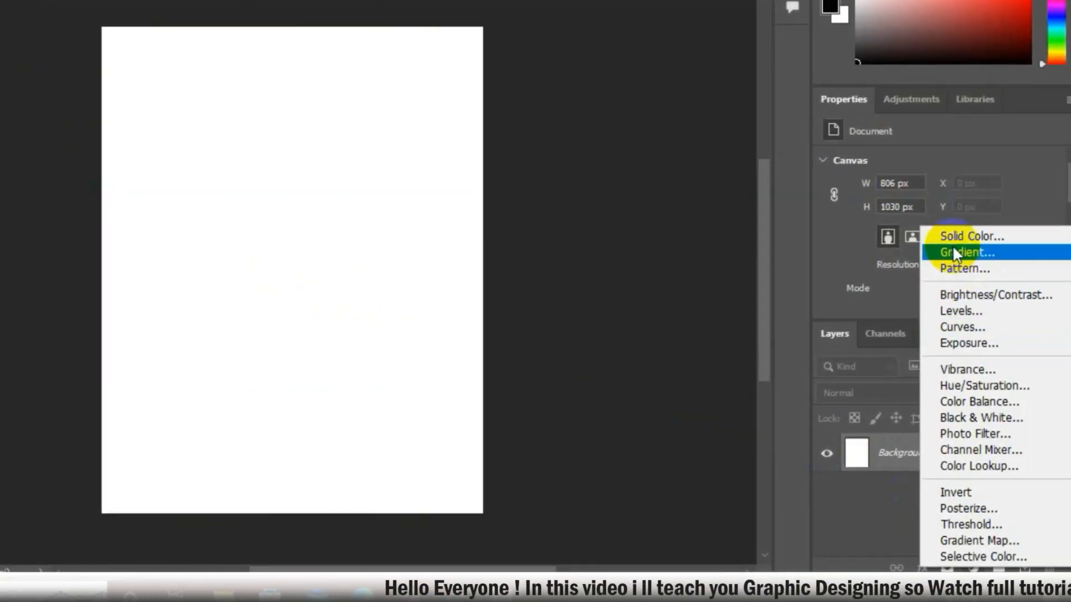
# Add a light pink solid colour fill layer with hue 0°, saturation 26% and brightness 91%
pyautogui.click(975, 254)
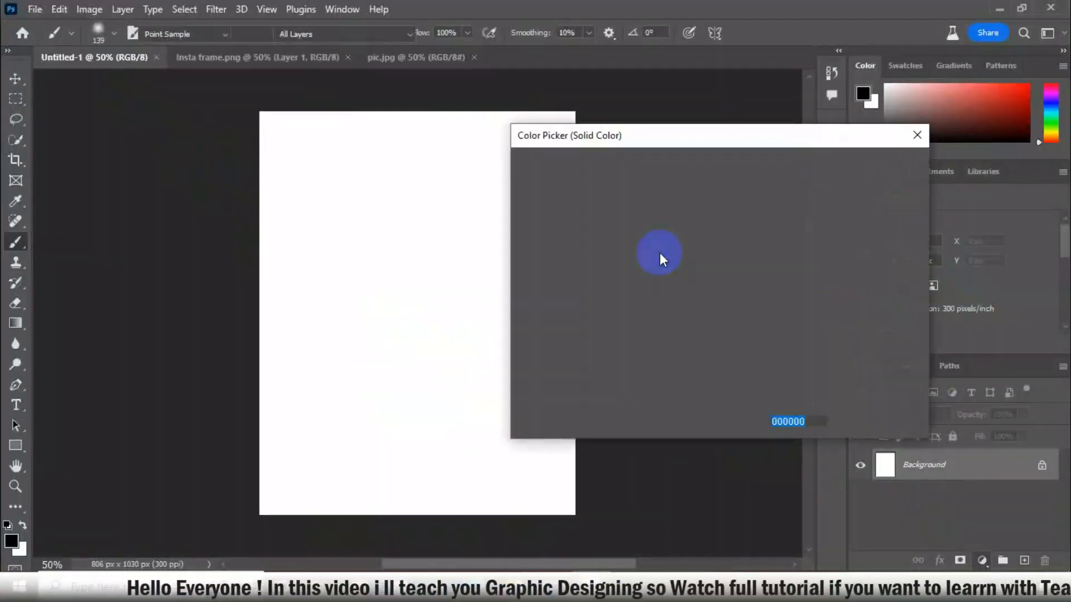
pyautogui.click(593, 191)
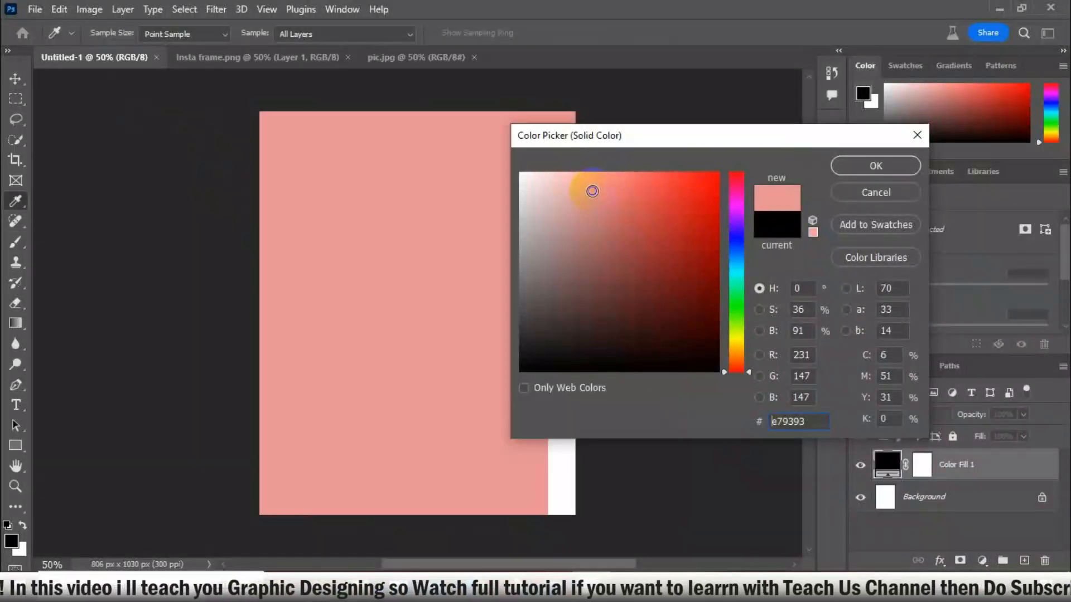
pyautogui.click(571, 191)
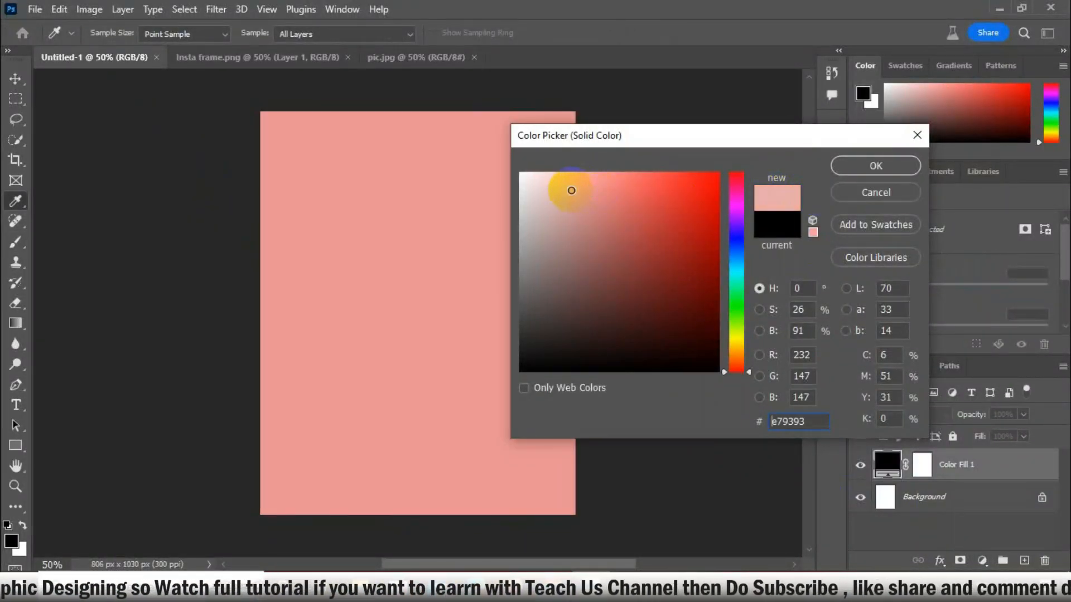
pyautogui.click(859, 166)
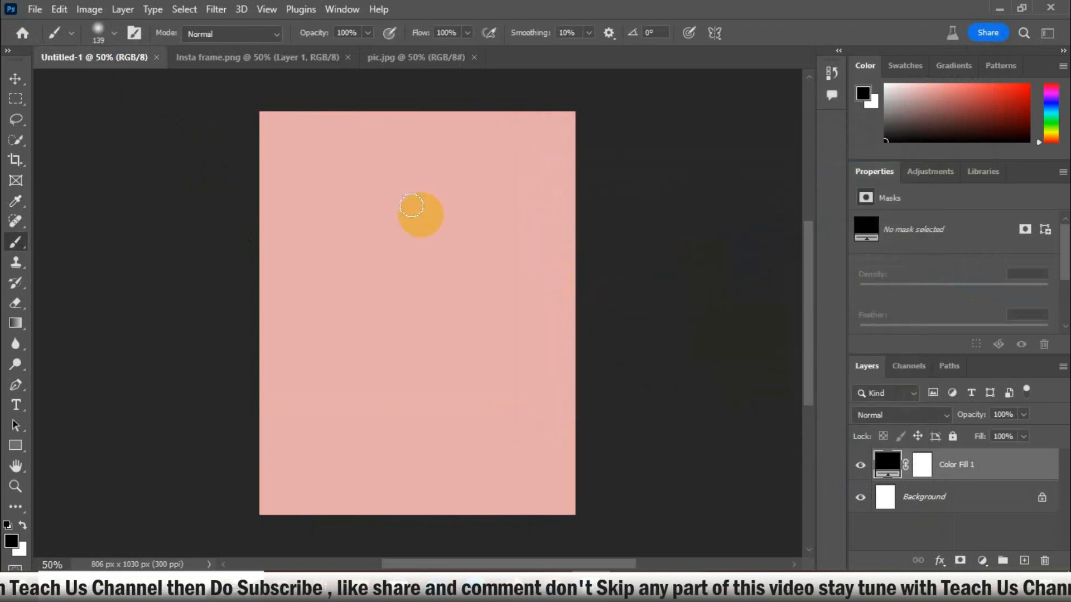
# Copy the Instagram frame layer from Insta frame.png into the Untitled-1 document above the pink fill
pyautogui.click(283, 62)
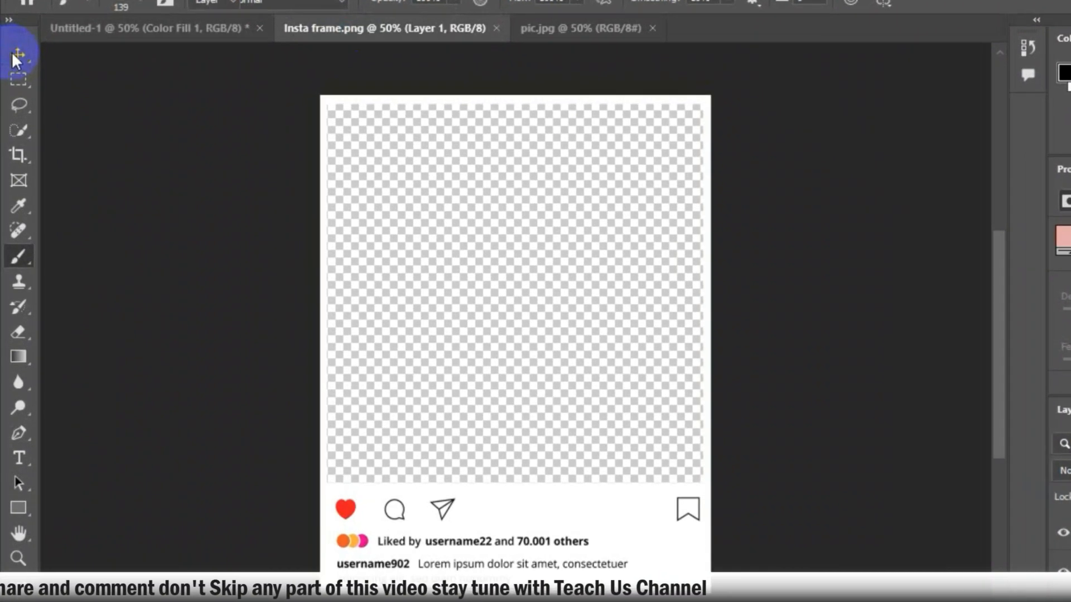
pyautogui.click(15, 81)
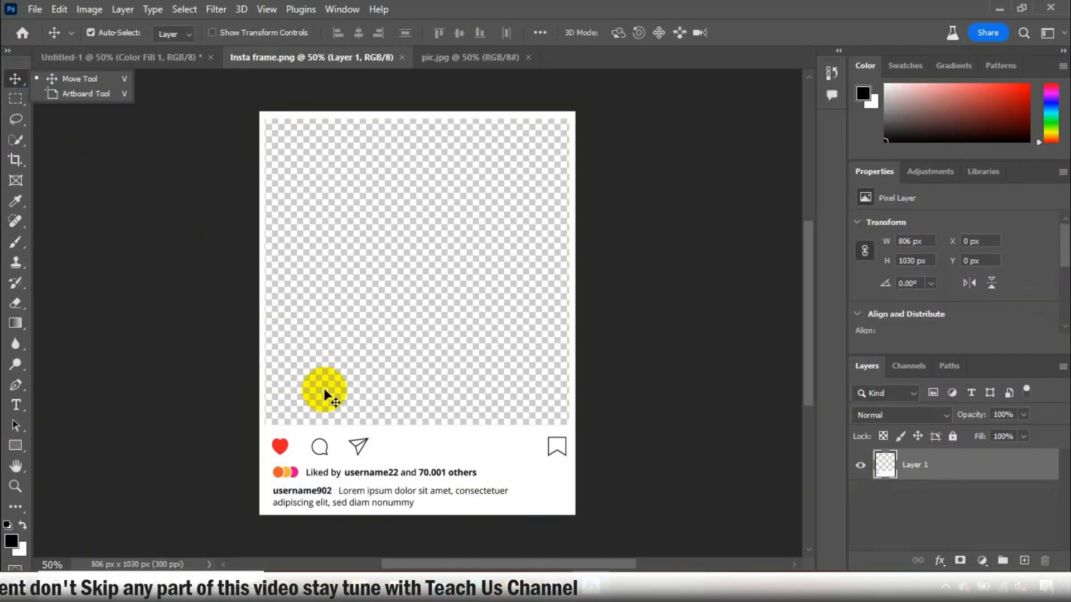
pyautogui.moveTo(411, 454); pyautogui.dragTo(209, 127)
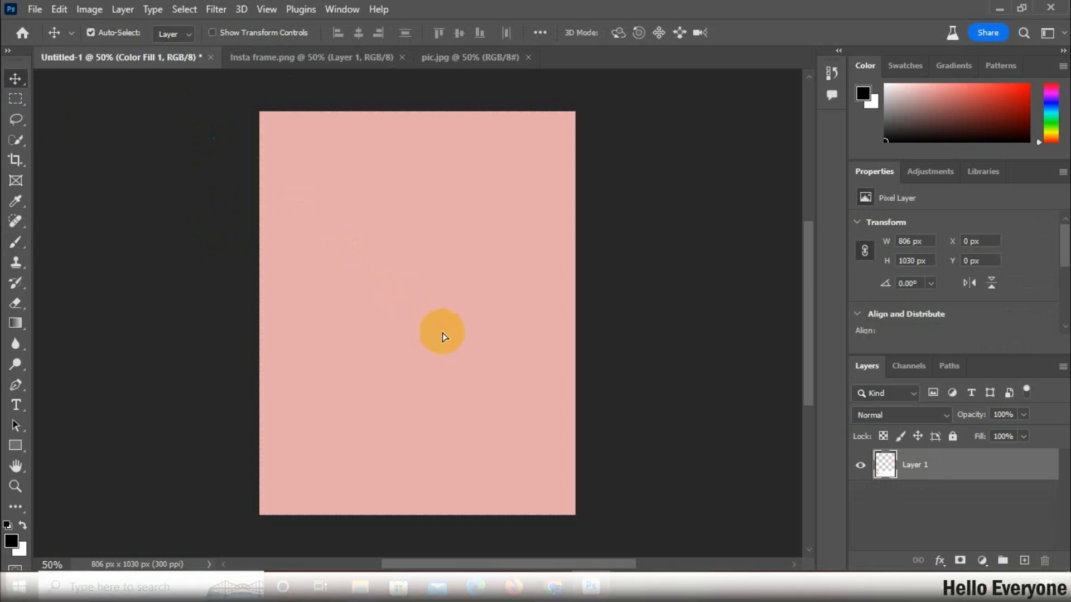
pyautogui.moveTo(443, 333); pyautogui.dragTo(440, 331)
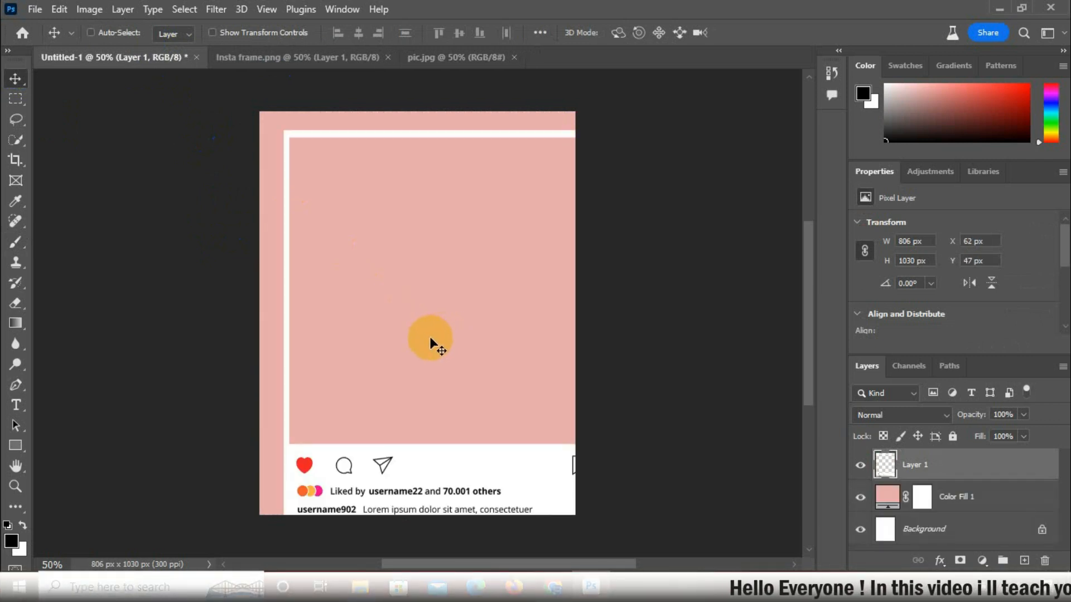
# Scale the Instagram frame down to about 77% and centre it on the pink canvas
pyautogui.hotkey('ctrl', 't')
pyautogui.moveTo(581, 145); pyautogui.dragTo(537, 199)
pyautogui.moveTo(475, 432)
pyautogui.mouseDown()
pyautogui.moveTo(470, 394)
pyautogui.moveTo(472, 440)
pyautogui.moveTo(479, 430)
pyautogui.mouseUp()
pyautogui.moveTo(545, 153); pyautogui.dragTo(513, 207)
pyautogui.moveTo(449, 428); pyautogui.dragTo(457, 414)
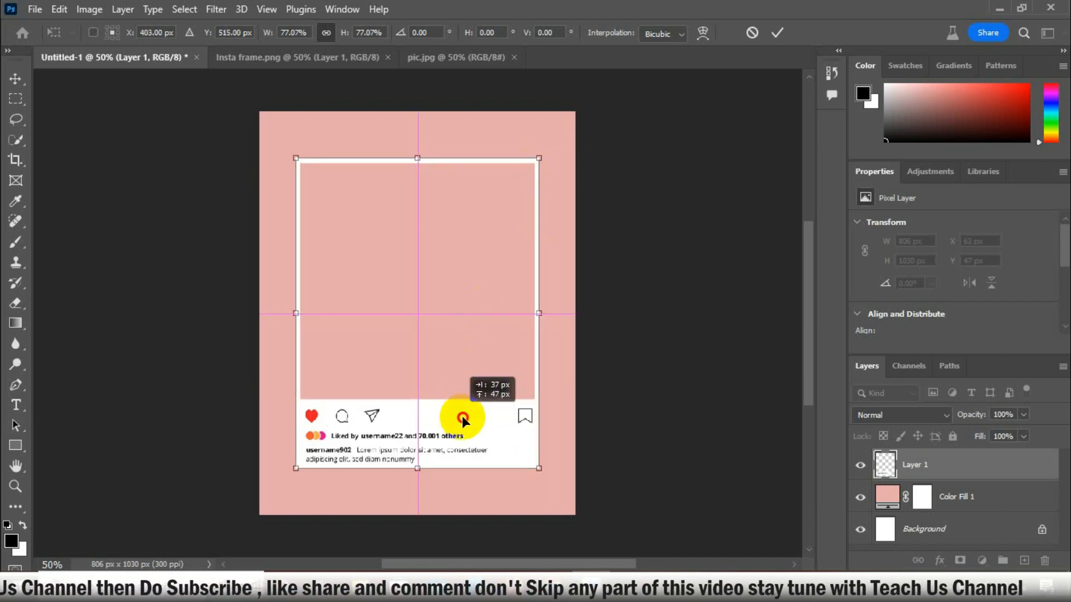
pyautogui.moveTo(462, 416); pyautogui.dragTo(462, 416)
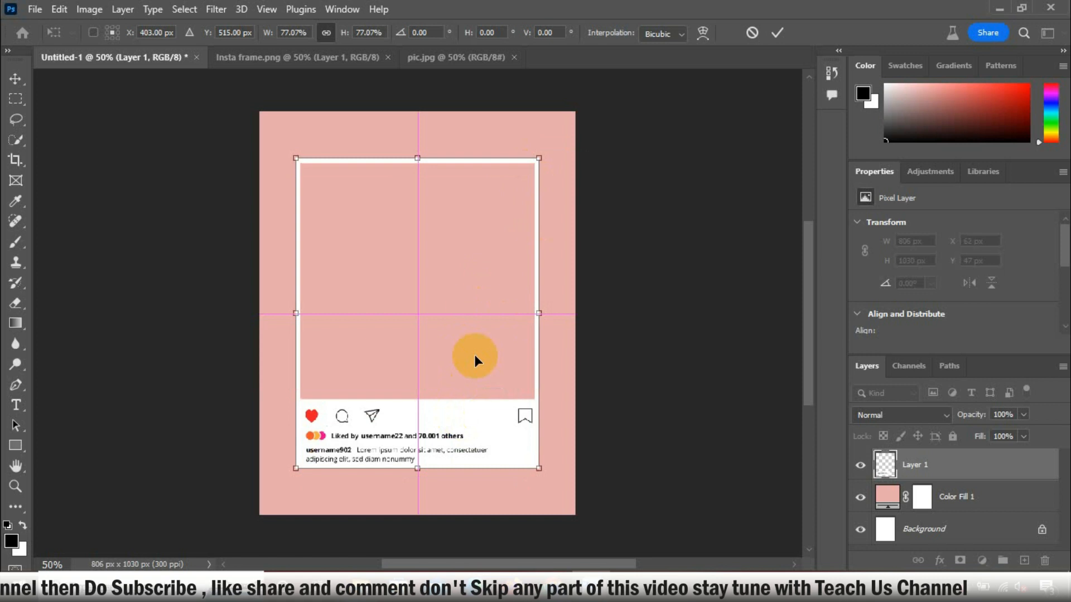
pyautogui.click(776, 33)
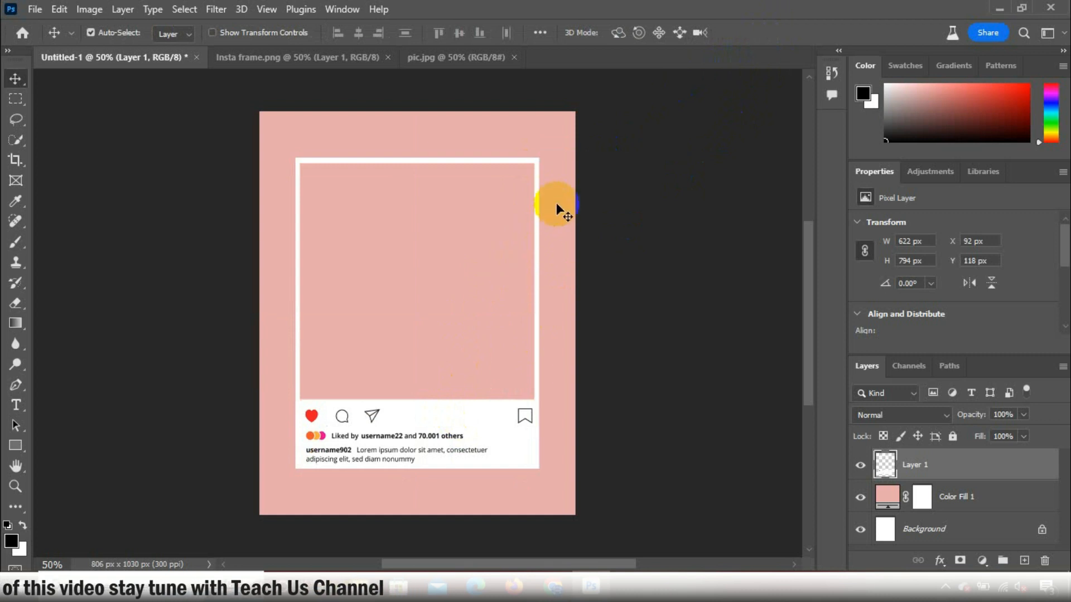
# Select the man in pic.jpg with Select Subject and hide the yellow background with a layer mask
pyautogui.click(453, 62)
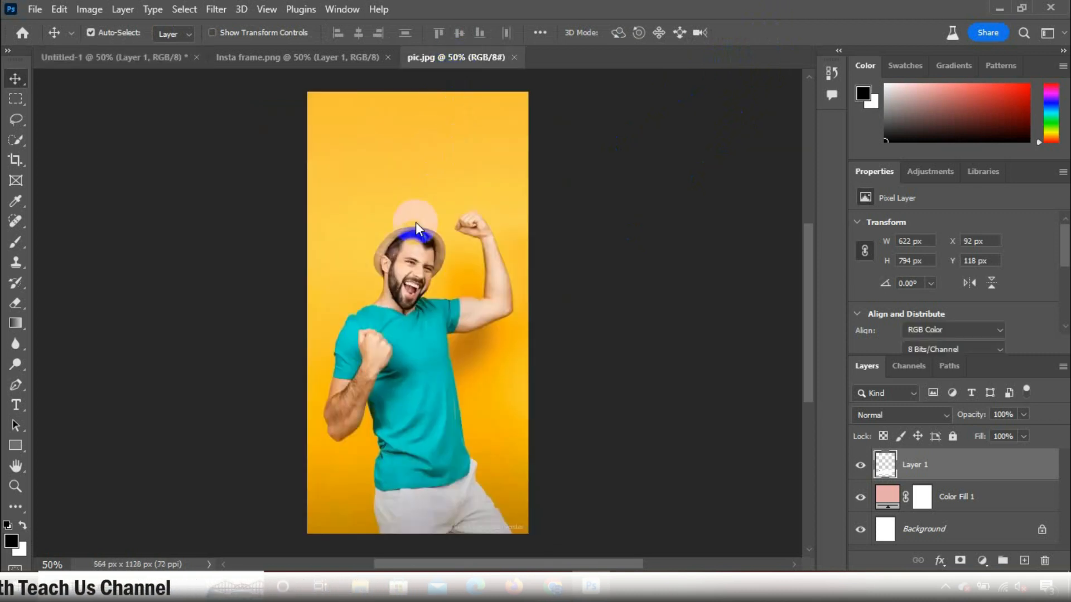
pyautogui.rightClick(18, 142)
pyautogui.click(54, 152)
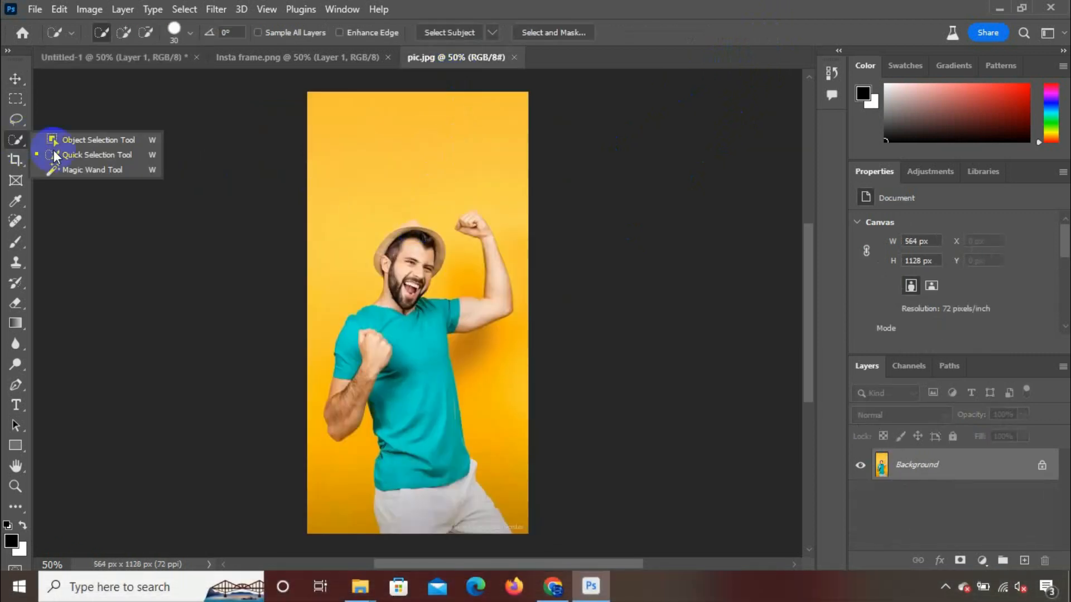
pyautogui.rightClick(17, 140)
pyautogui.click(64, 154)
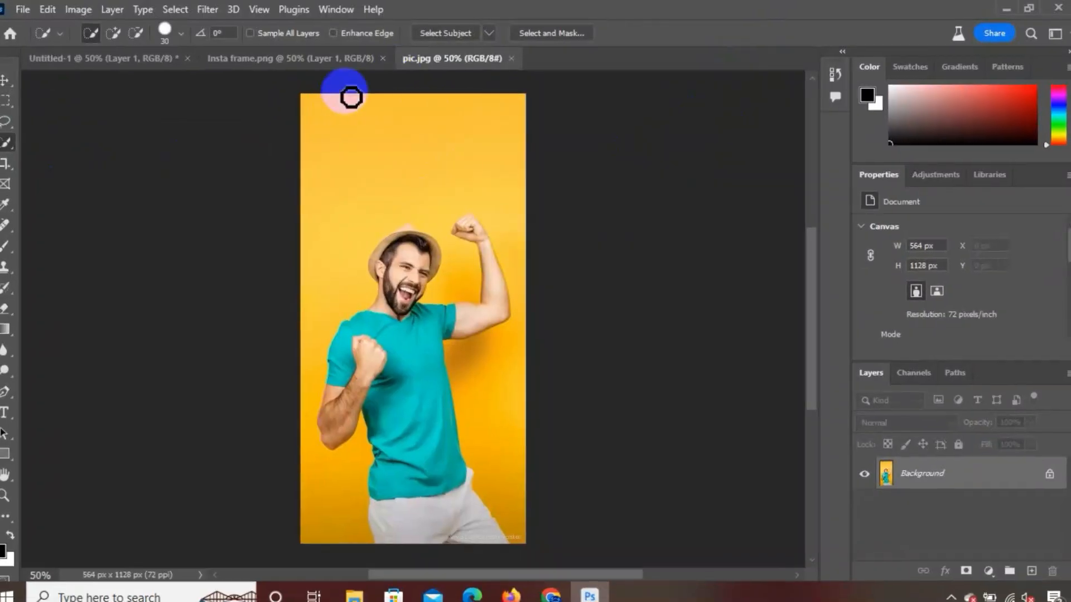
pyautogui.click(472, 36)
pyautogui.click(485, 58)
pyautogui.click(418, 36)
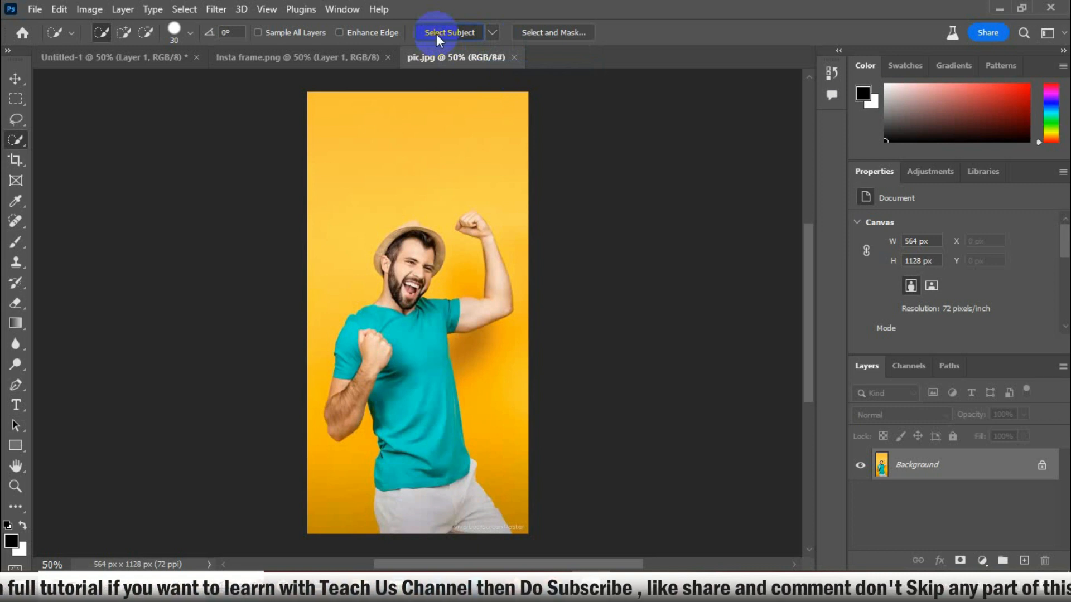
pyautogui.click(959, 560)
# Convert the masked man layer to a smart object and copy it into Untitled-1 over the Instagram frame
pyautogui.rightClick(952, 463)
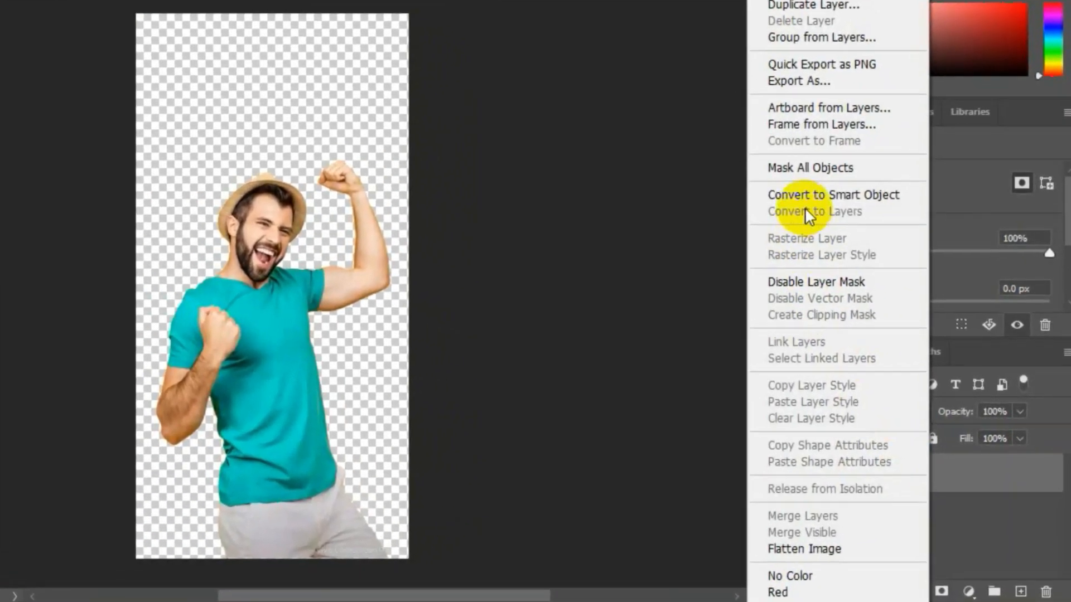
pyautogui.click(820, 218)
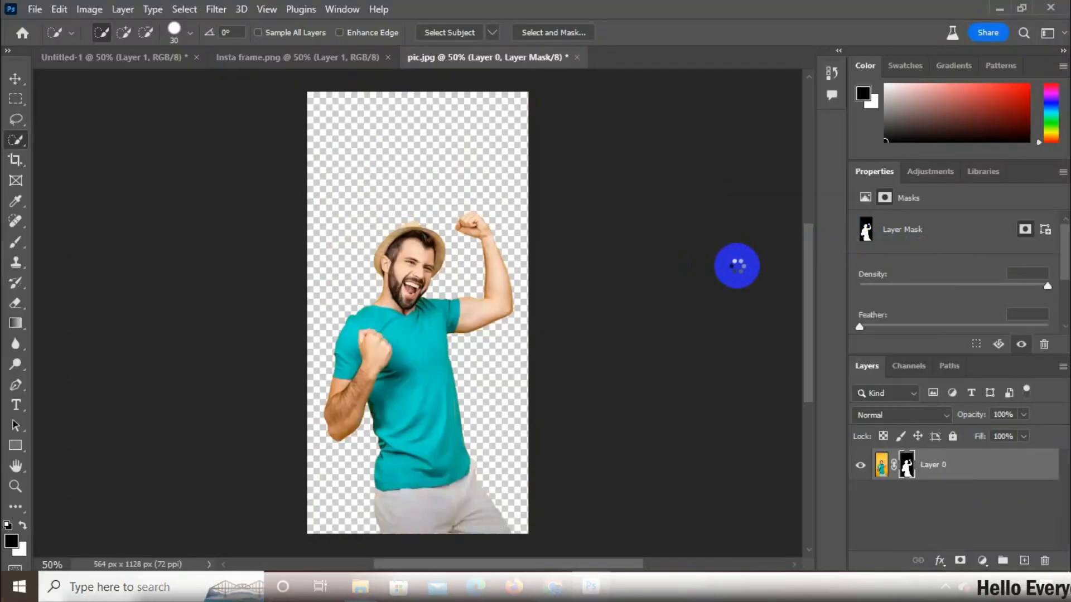
pyautogui.click(879, 468)
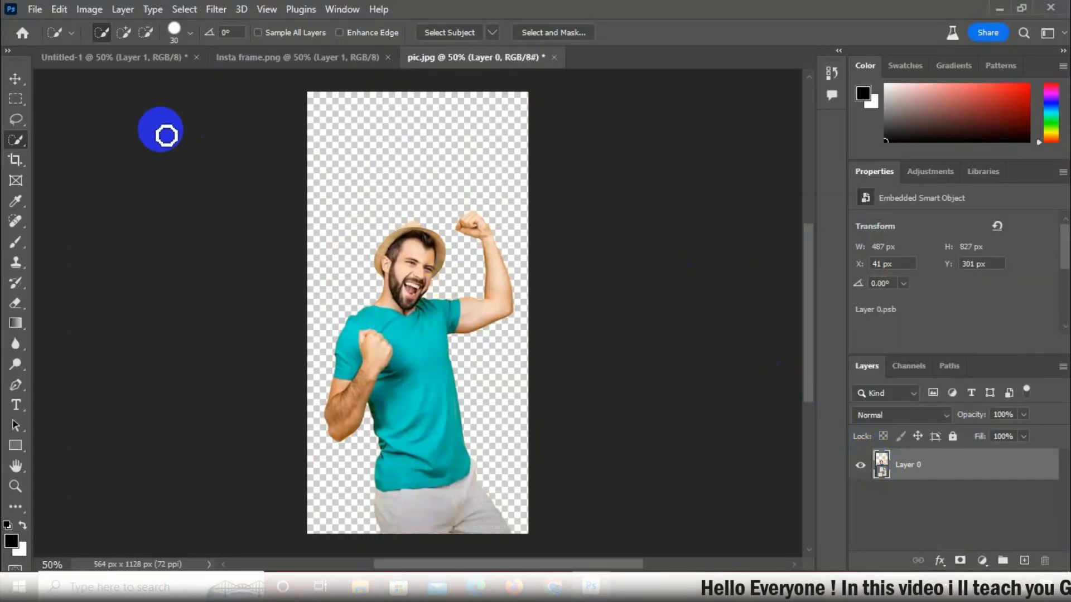
pyautogui.click(15, 79)
pyautogui.moveTo(359, 312); pyautogui.dragTo(422, 318)
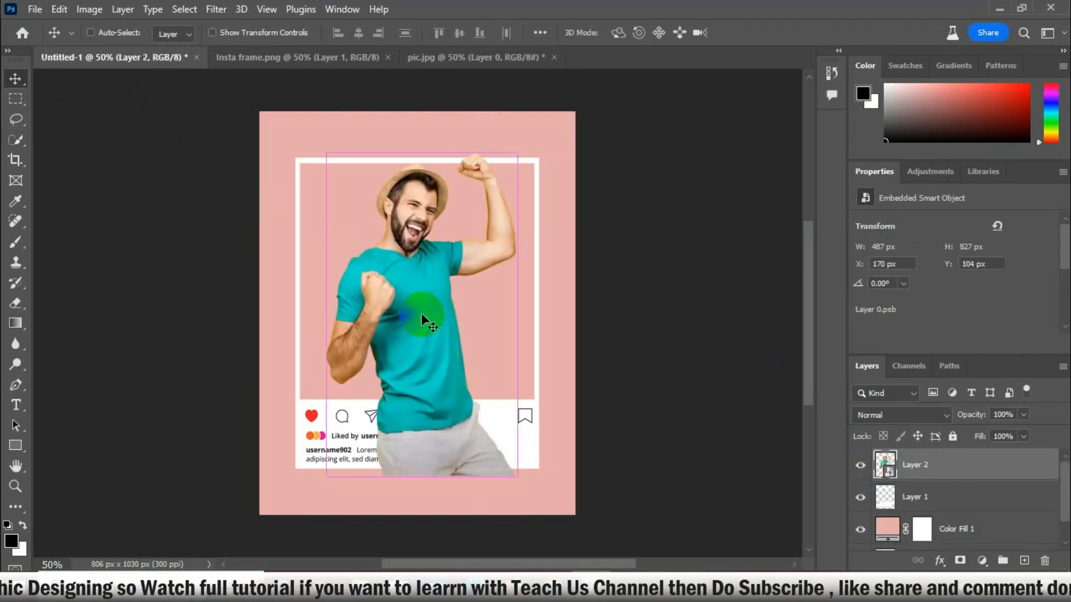
# Scale the man to about 29.4% and position him over the frame with his hat and raised fist above its upper edge
pyautogui.moveTo(427, 349); pyautogui.dragTo(381, 345)
pyautogui.moveTo(470, 147); pyautogui.dragTo(480, 126)
pyautogui.moveTo(409, 245); pyautogui.dragTo(417, 250)
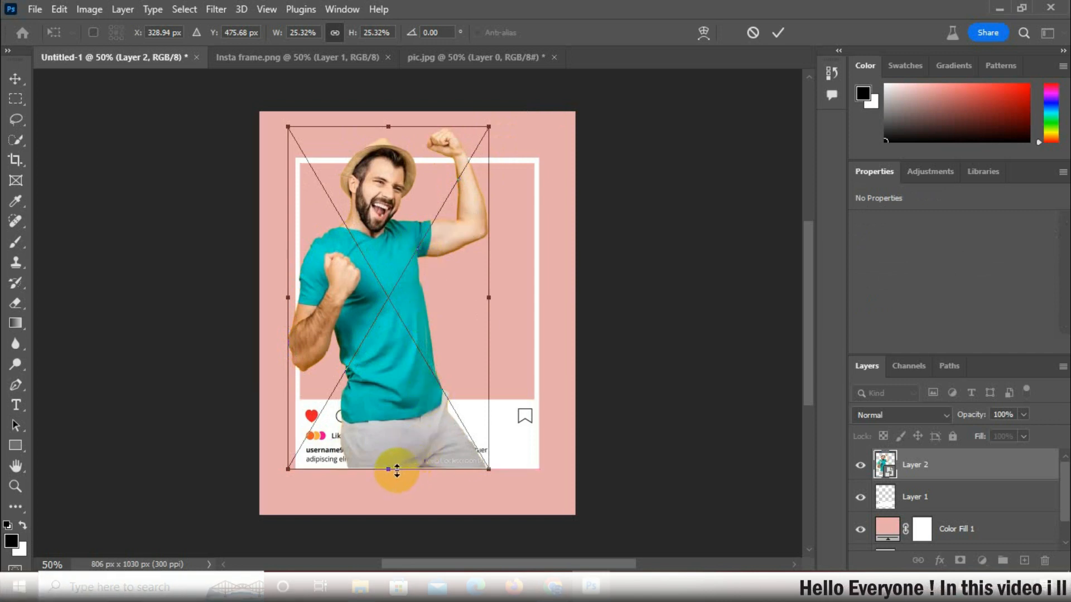
pyautogui.moveTo(391, 478); pyautogui.dragTo(393, 489)
pyautogui.moveTo(366, 283); pyautogui.dragTo(371, 276)
pyautogui.moveTo(288, 298); pyautogui.dragTo(283, 301)
pyautogui.moveTo(409, 306); pyautogui.dragTo(421, 312)
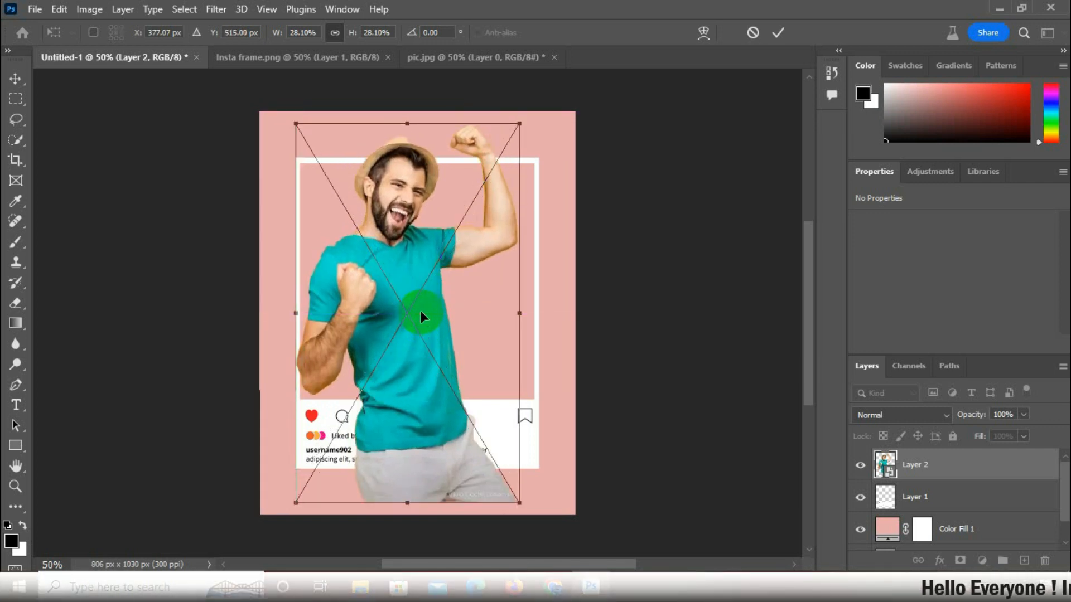
pyautogui.press('Up')
pyautogui.press('Up')
pyautogui.press('Up')
pyautogui.press('Up')
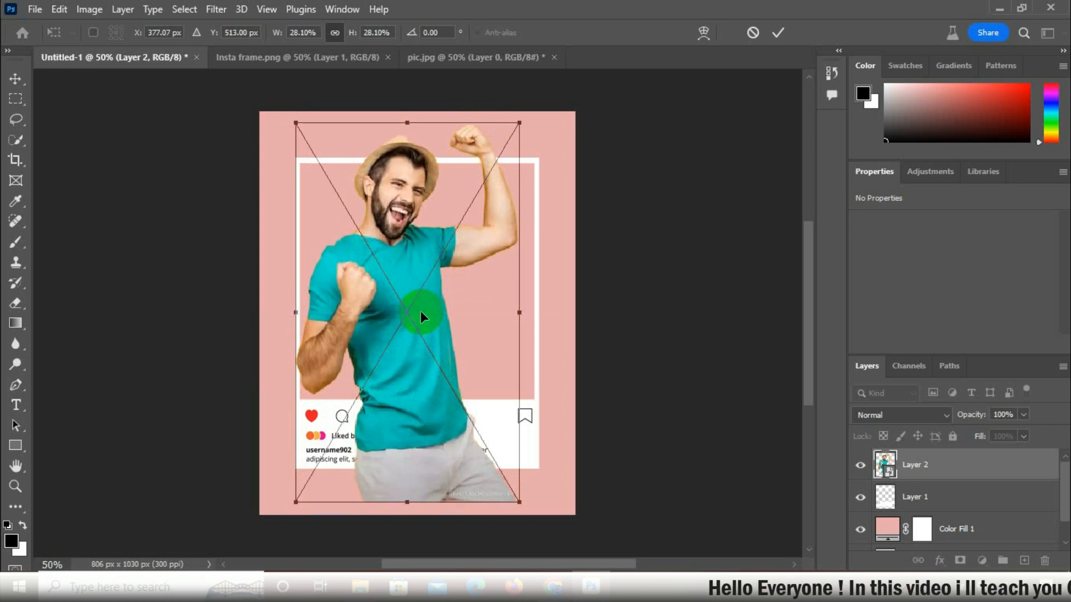
pyautogui.moveTo(296, 312); pyautogui.dragTo(285, 313)
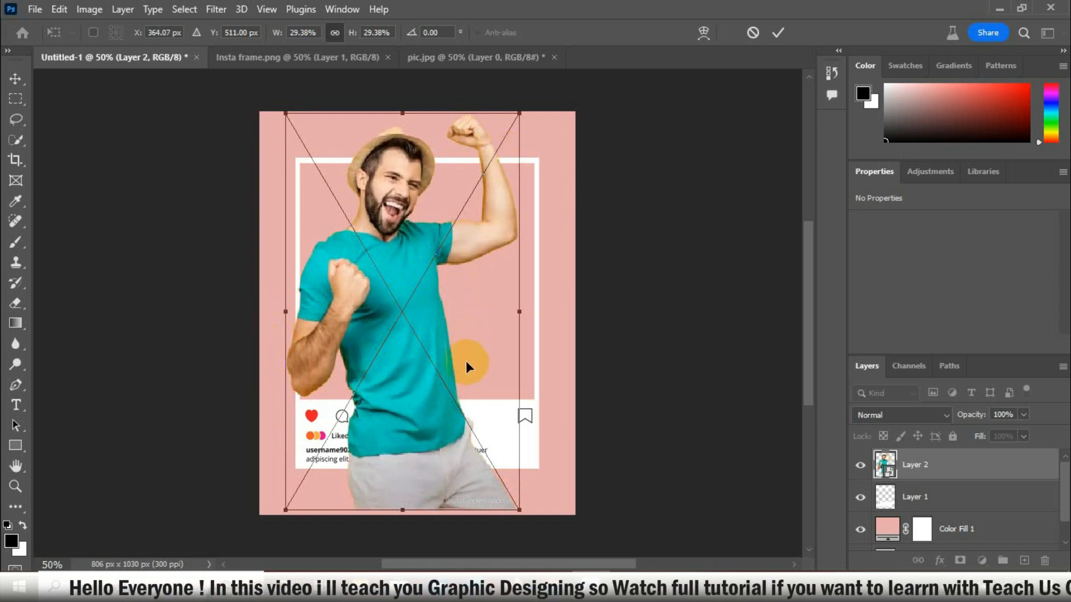
pyautogui.click(775, 36)
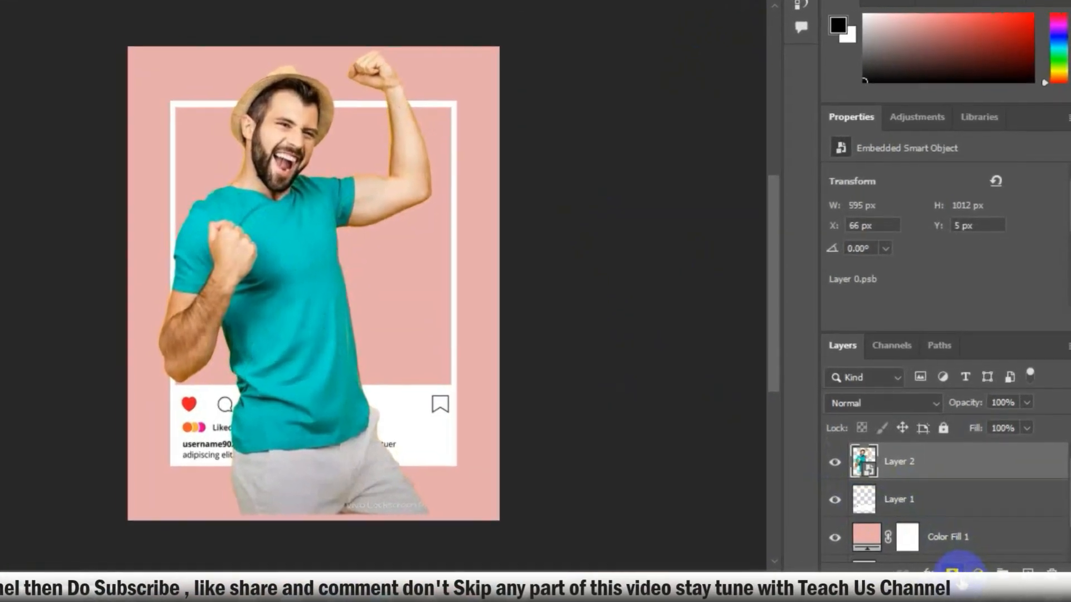
# Add a layer mask to the man's layer and choose the Hard Round brush preset for painting
pyautogui.click(960, 560)
pyautogui.click(850, 500)
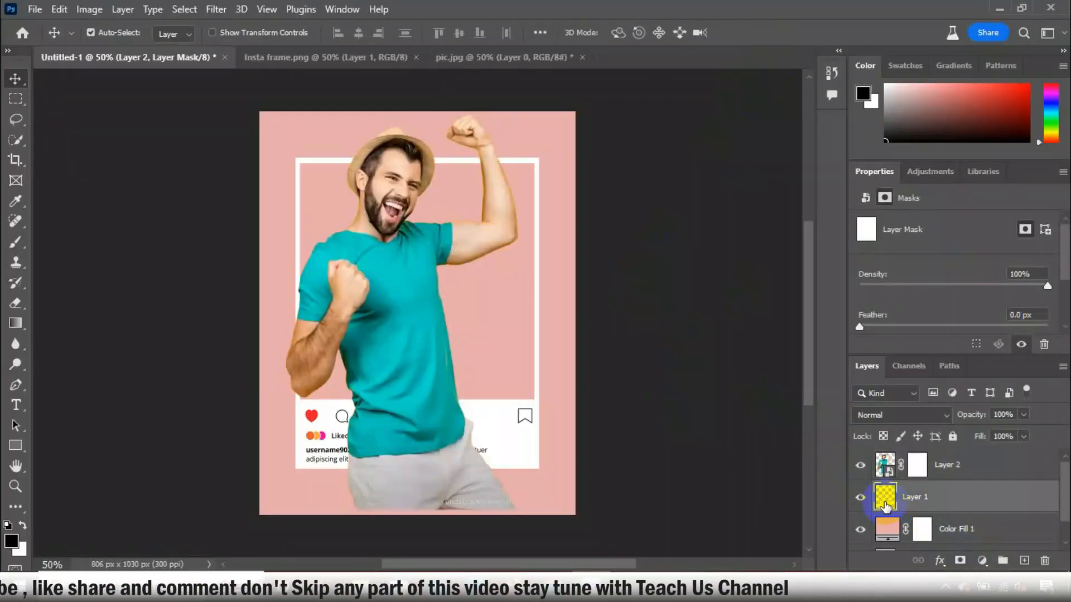
pyautogui.click(19, 249)
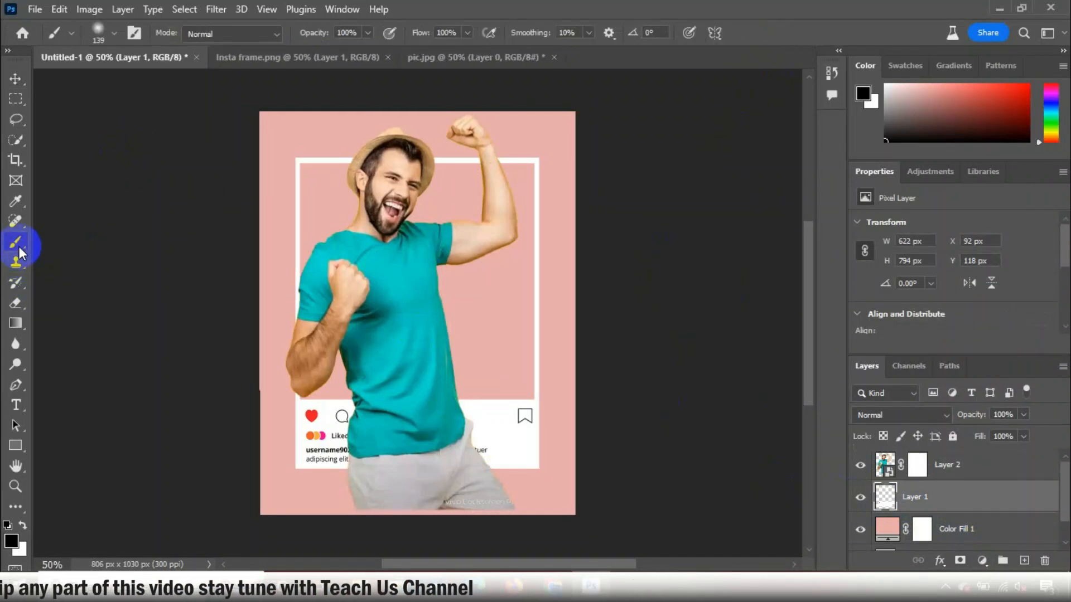
pyautogui.click(102, 35)
pyautogui.click(85, 279)
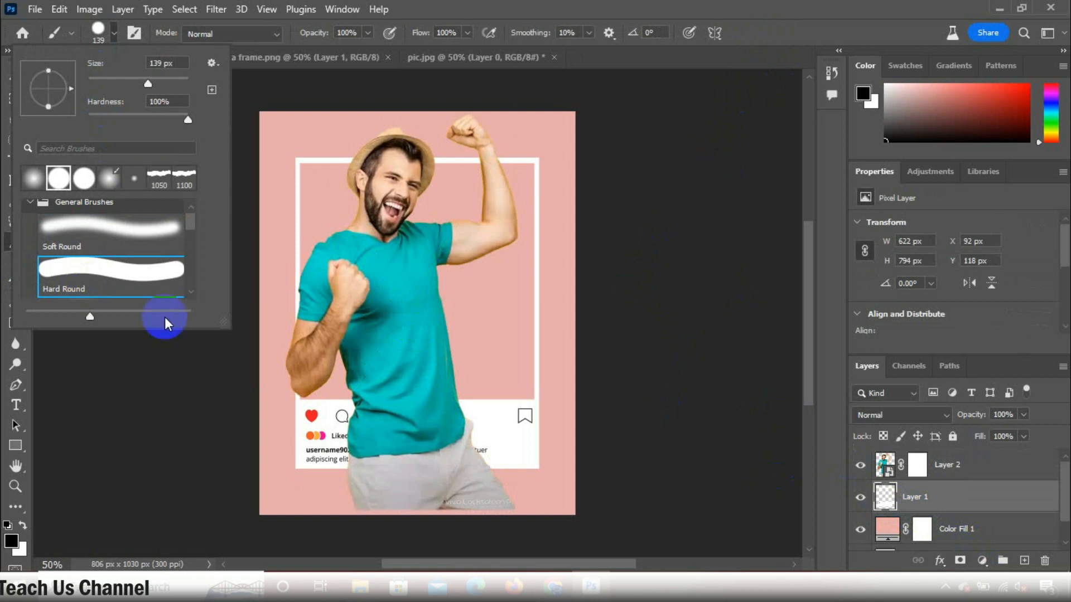
# Load the frame layer's outline as a selection and paint black on the man's mask over the frame's lower caption area
pyautogui.click(885, 501)
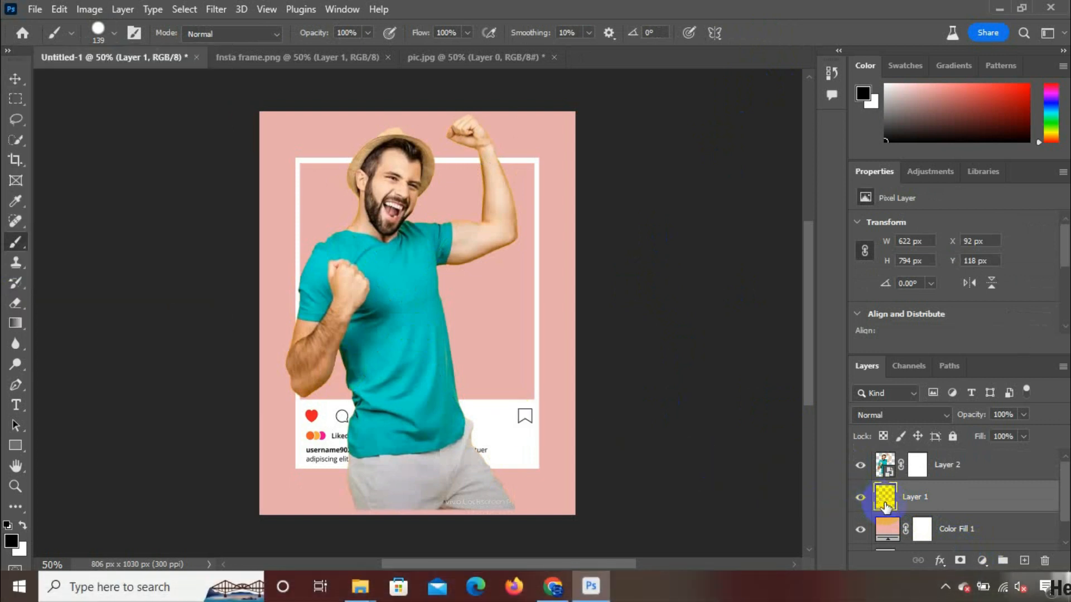
pyautogui.keyDown('ctrl'); pyautogui.click(885, 504); pyautogui.keyUp('ctrl')
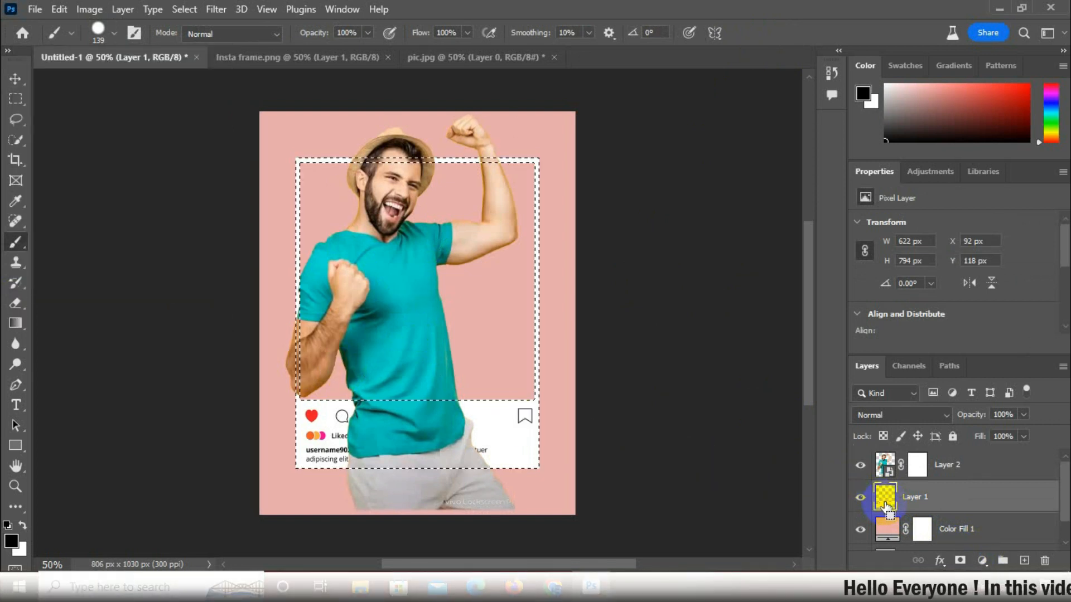
pyautogui.click(918, 467)
pyautogui.moveTo(308, 438)
pyautogui.mouseDown()
pyautogui.moveTo(321, 411)
pyautogui.moveTo(351, 408)
pyautogui.moveTo(486, 413)
pyautogui.moveTo(381, 415)
pyautogui.moveTo(440, 416)
pyautogui.moveTo(322, 435)
pyautogui.moveTo(494, 437)
pyautogui.moveTo(264, 437)
pyautogui.moveTo(222, 394)
pyautogui.moveTo(278, 385)
pyautogui.moveTo(280, 262)
pyautogui.moveTo(293, 417)
pyautogui.moveTo(271, 144)
pyautogui.moveTo(294, 440)
pyautogui.moveTo(554, 423)
pyautogui.moveTo(533, 445)
pyautogui.moveTo(555, 463)
pyautogui.mouseUp()
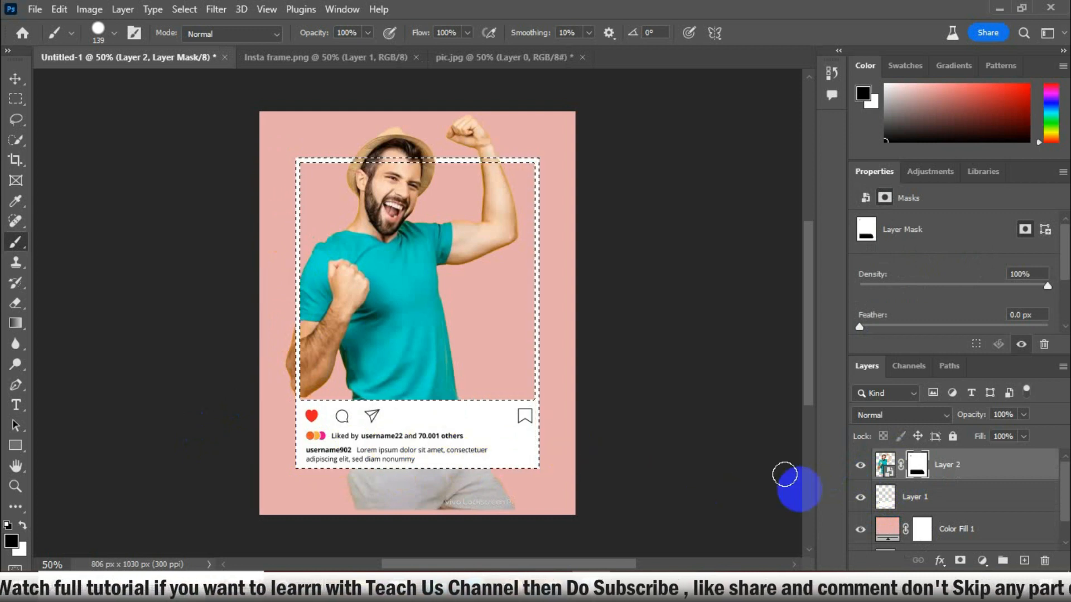
# Invert the selection and paint black on the man's mask to hide his trousers below the frame
pyautogui.click(949, 468)
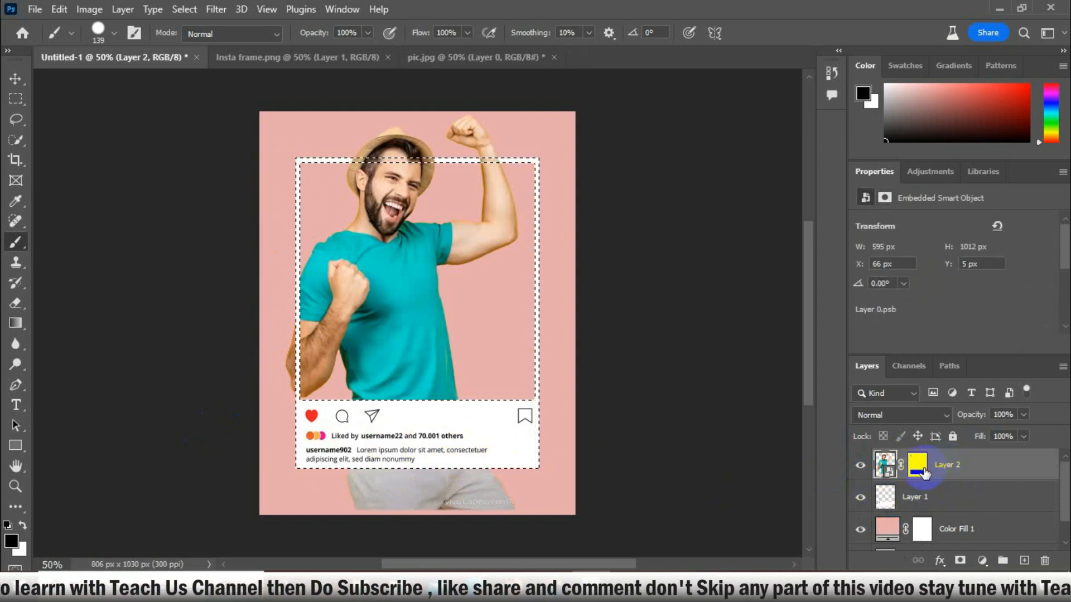
pyautogui.click(920, 469)
pyautogui.click(181, 9)
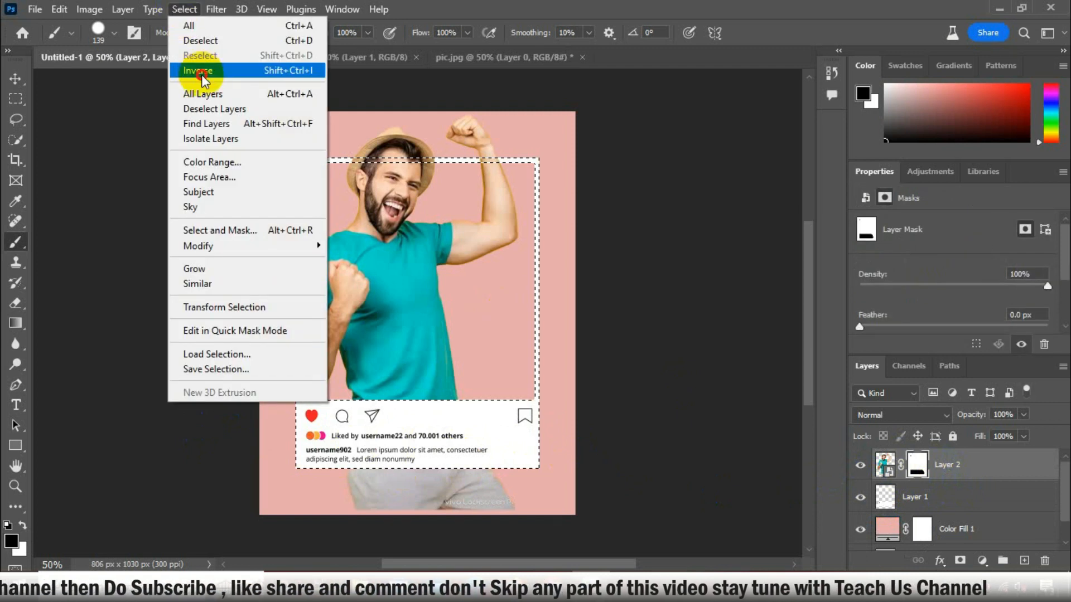
pyautogui.click(190, 69)
pyautogui.moveTo(347, 492)
pyautogui.mouseDown()
pyautogui.moveTo(331, 477)
pyautogui.moveTo(487, 482)
pyautogui.mouseUp()
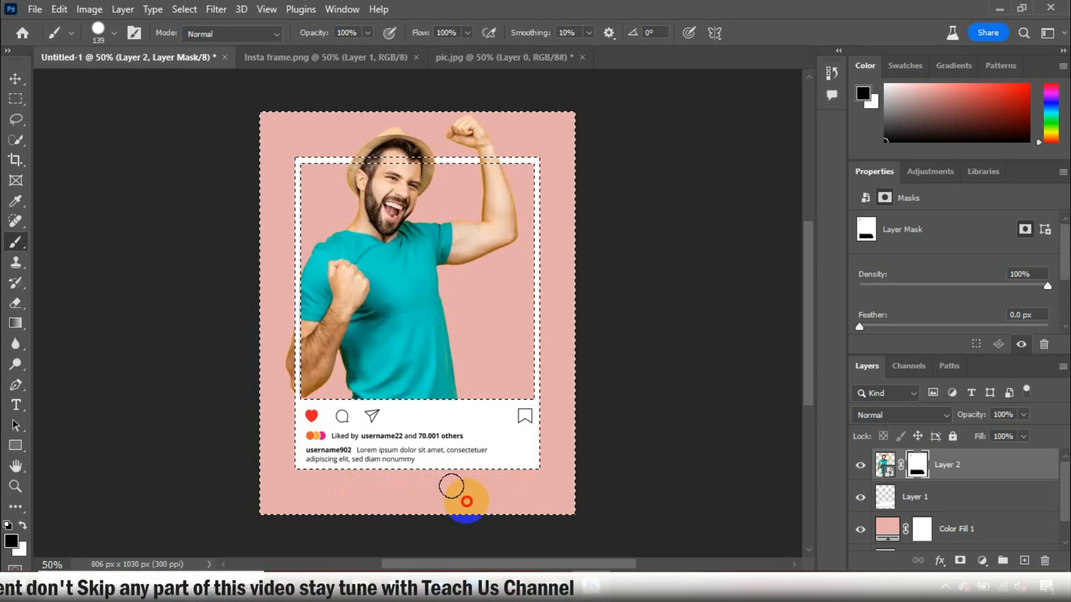
pyautogui.moveTo(425, 476)
pyautogui.mouseDown()
pyautogui.moveTo(489, 475)
pyautogui.moveTo(339, 479)
pyautogui.moveTo(541, 482)
pyautogui.mouseUp()
pyautogui.click(917, 473)
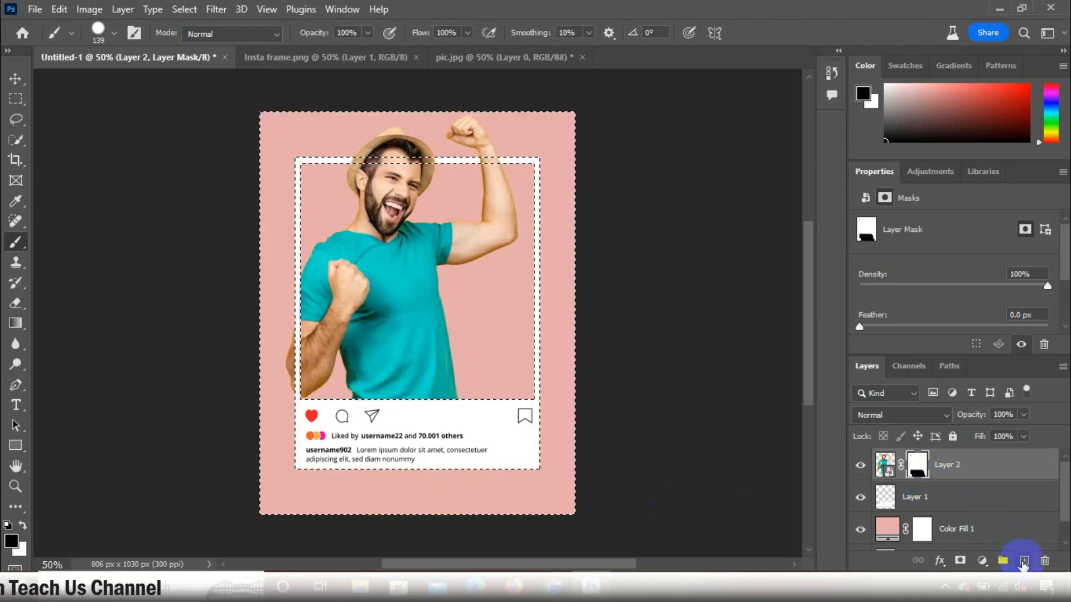
# Add a new layer above the man's layer and clip it to him with a clipping mask
pyautogui.click(1023, 561)
pyautogui.rightClick(929, 465)
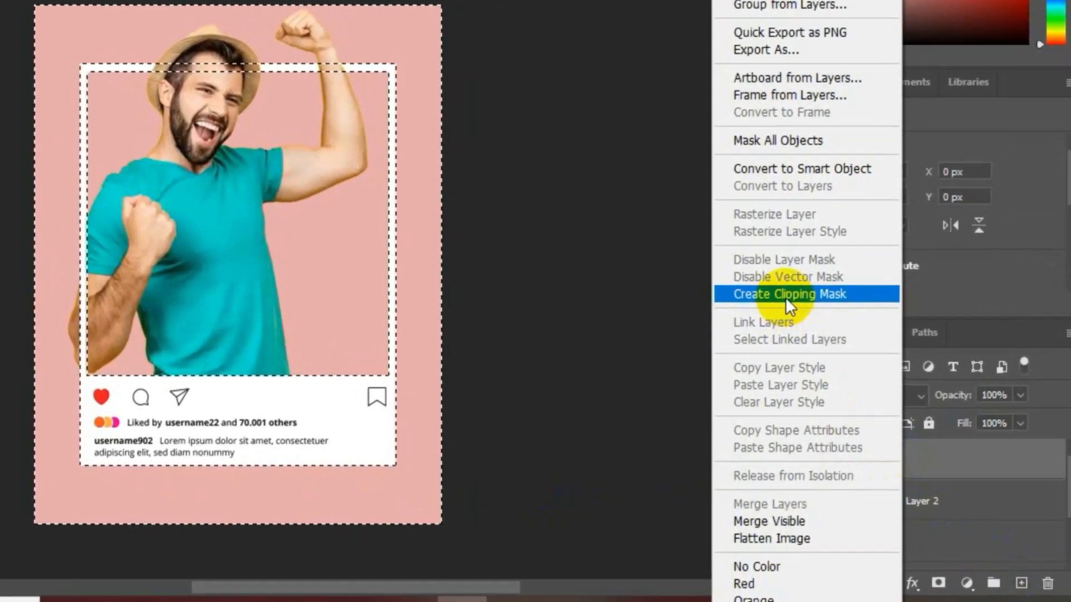
pyautogui.click(807, 310)
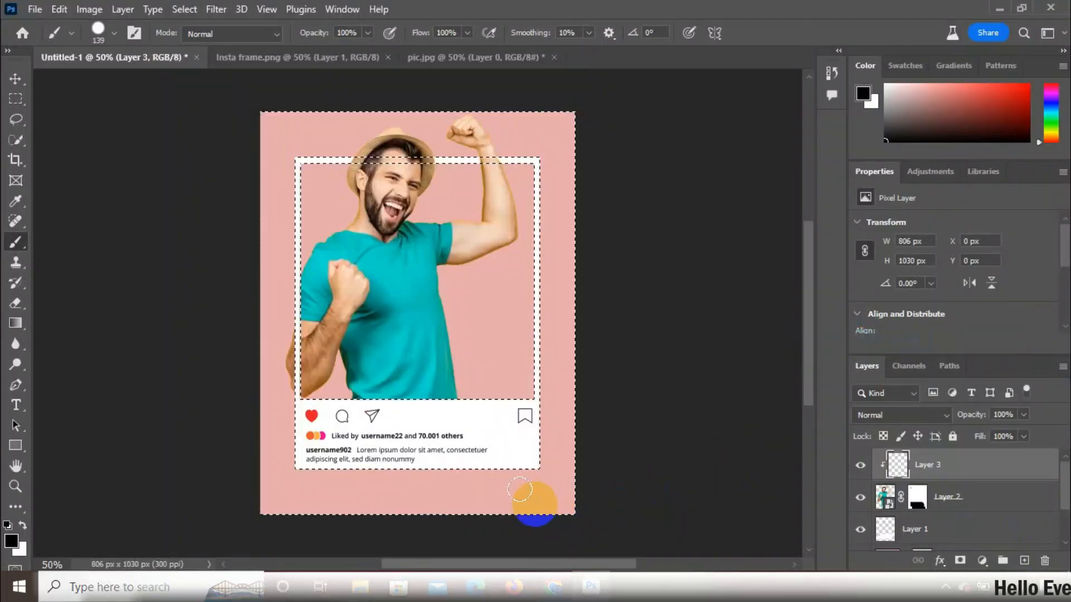
# Choose the Soft Round brush preset and paint soft black shading along the lower edge of the man's shirt
pyautogui.rightClick(534, 502)
pyautogui.click(604, 473)
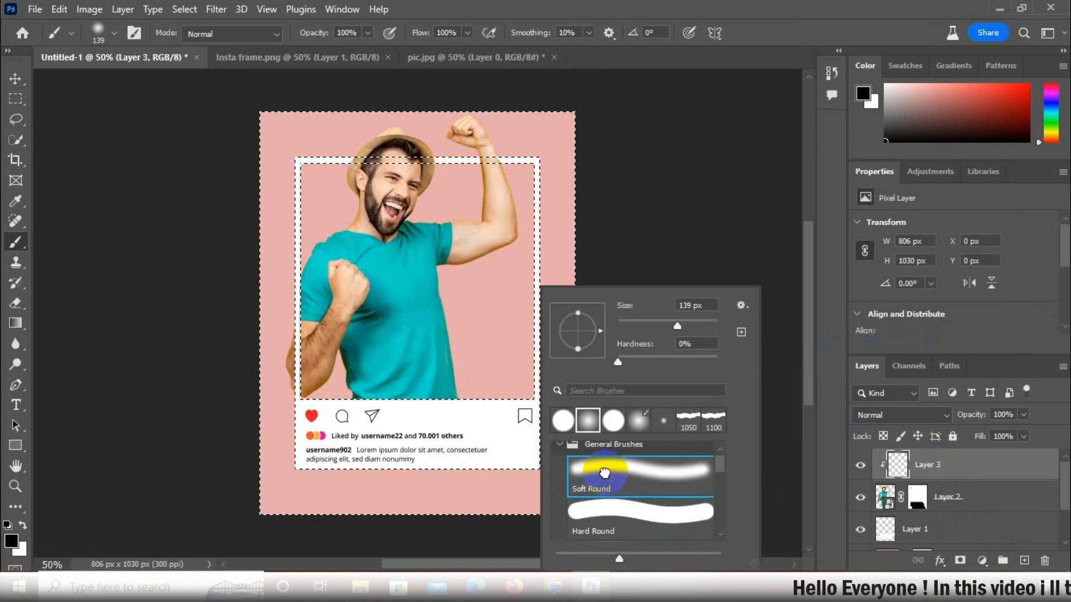
pyautogui.click(23, 529)
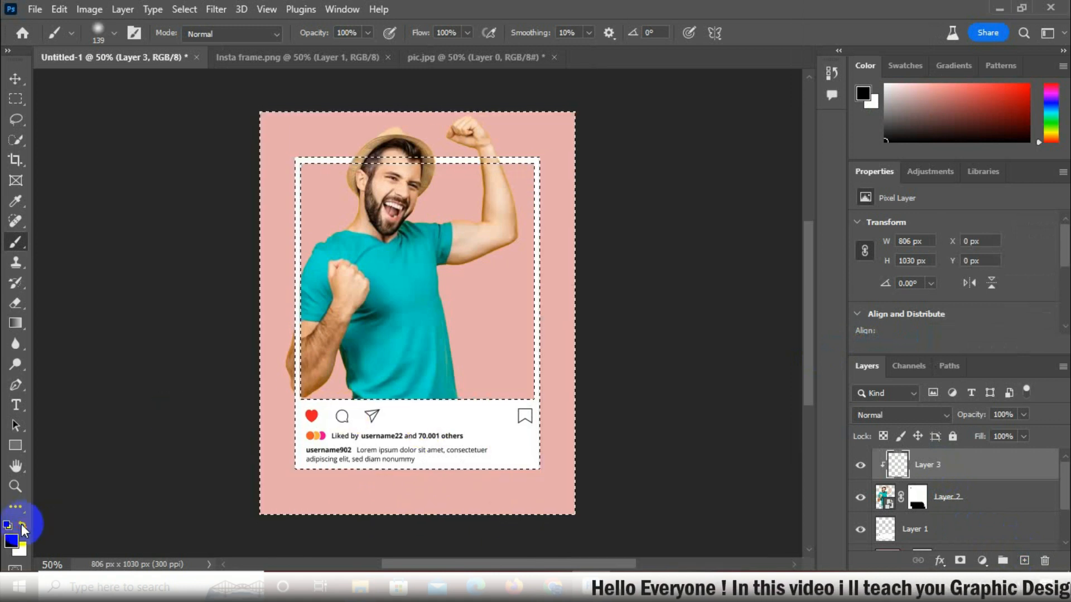
pyautogui.click(22, 526)
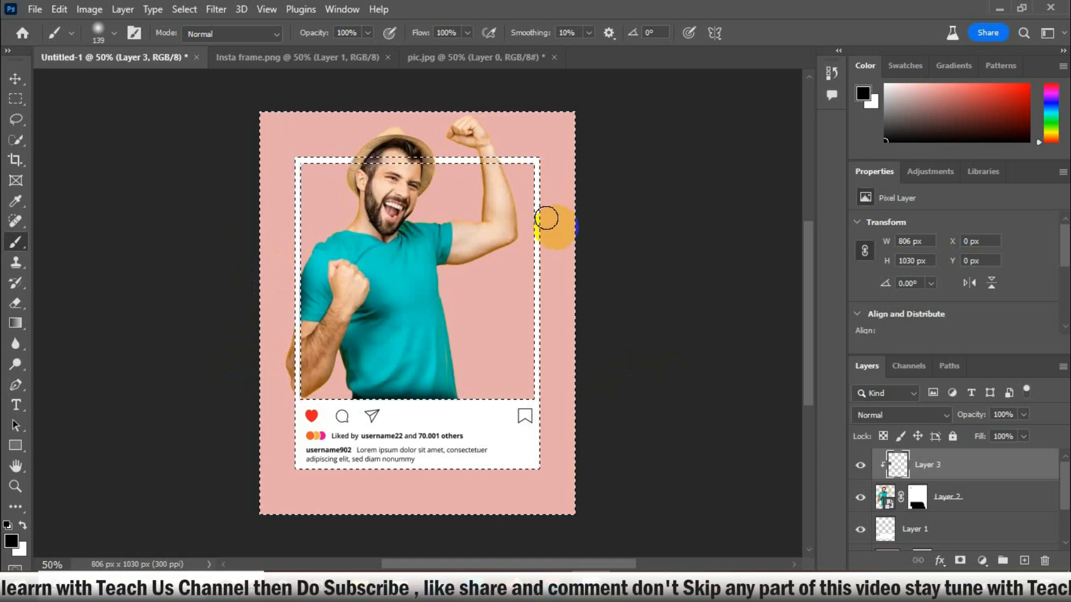
# Add a new layer above the frame layer, invert the selection and paint soft black shadows on the frame around the man
pyautogui.click(946, 528)
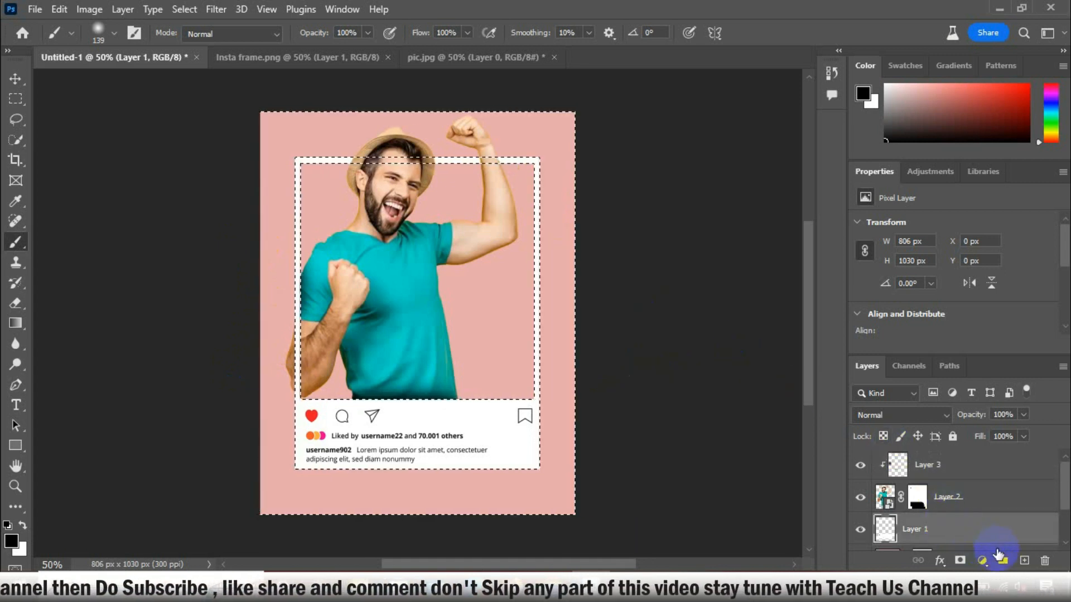
pyautogui.click(1024, 560)
pyautogui.click(185, 10)
pyautogui.click(200, 69)
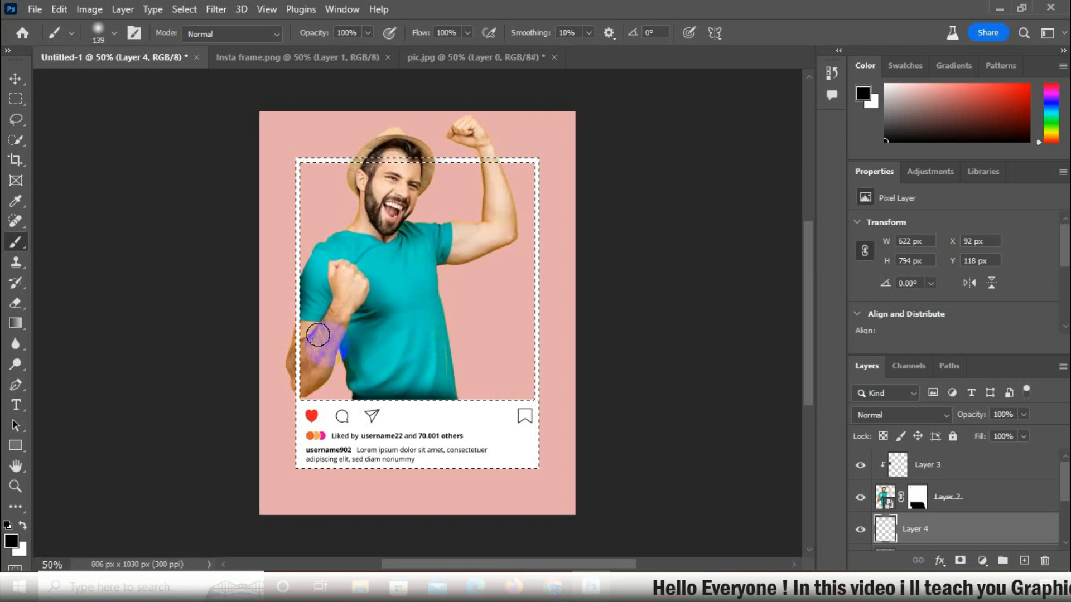
pyautogui.hotkey('ctrl', 'd')
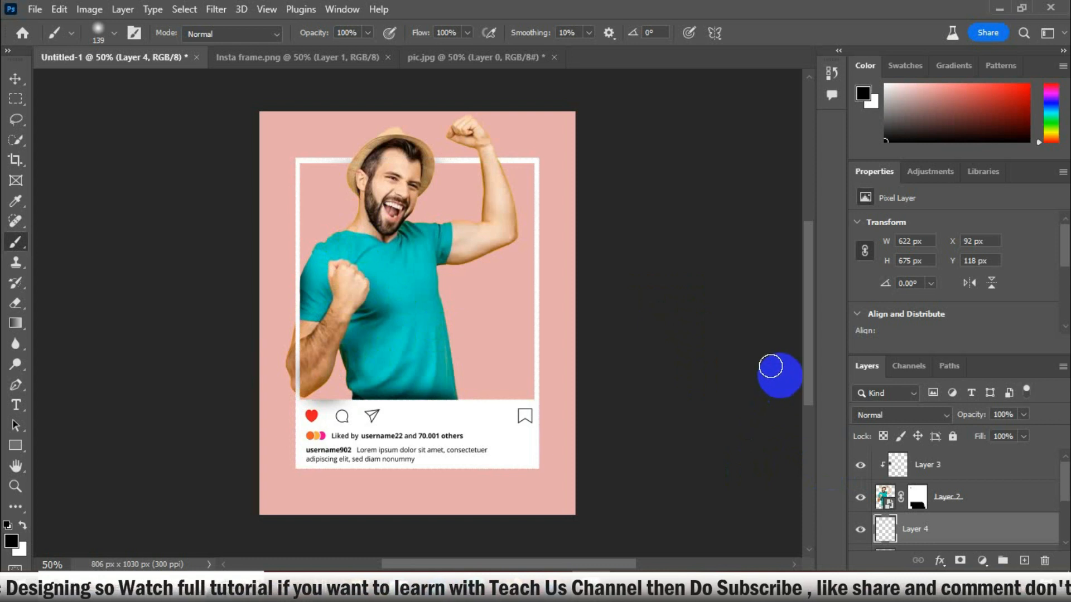
# Undo the excess soft black shading over the frame's icon row beneath the man's arm and clear the selection
pyautogui.hotkey('ctrl', 'z')
pyautogui.hotkey('ctrl', 'z')
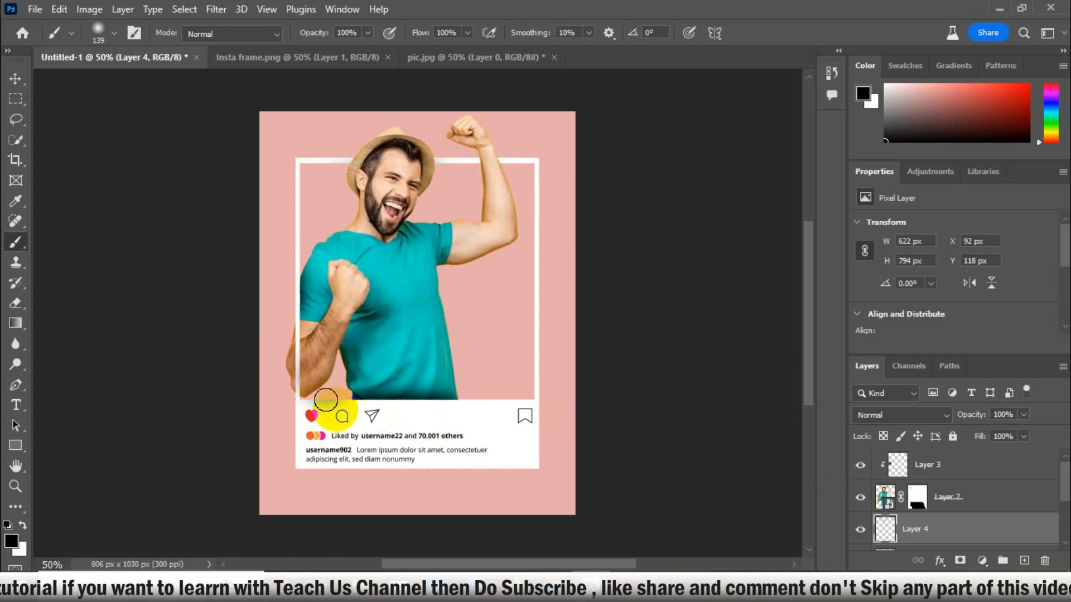
pyautogui.click(328, 408)
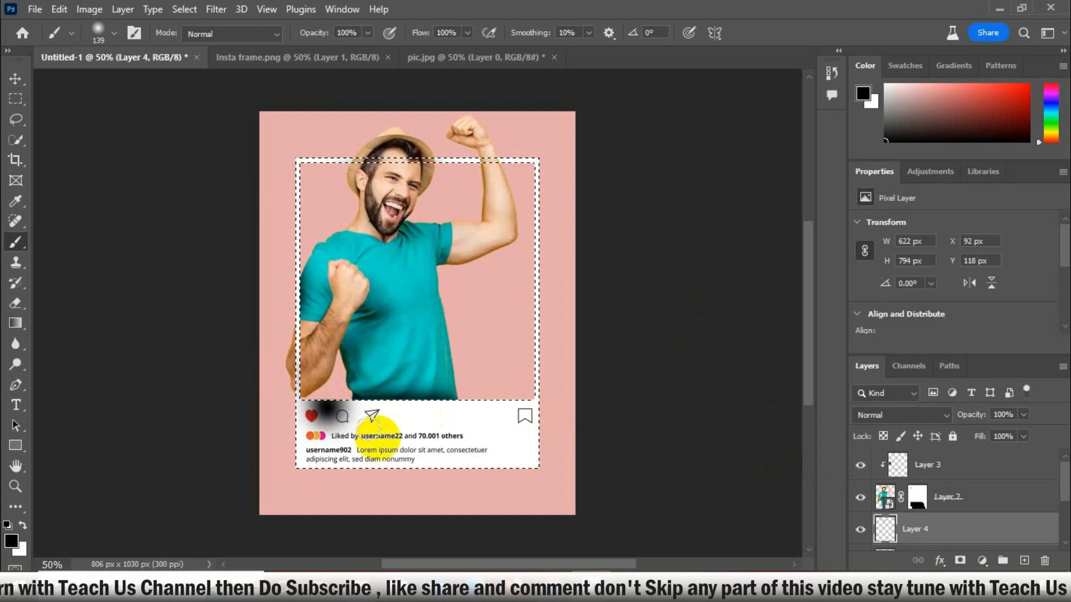
pyautogui.click(310, 391)
pyautogui.hotkey('ctrl', 'z')
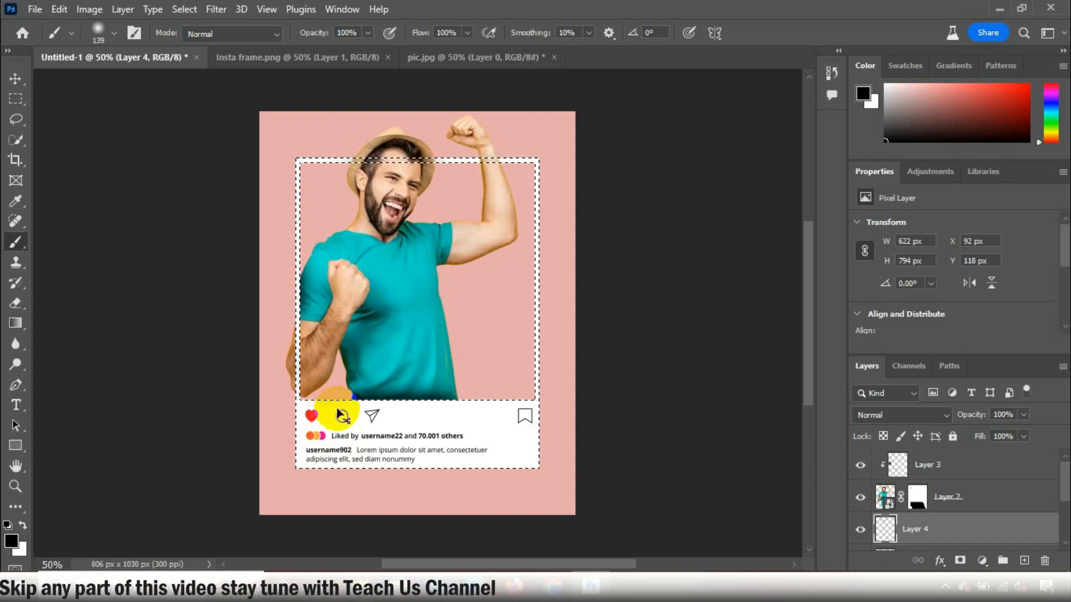
pyautogui.hotkey('ctrl', 'd')
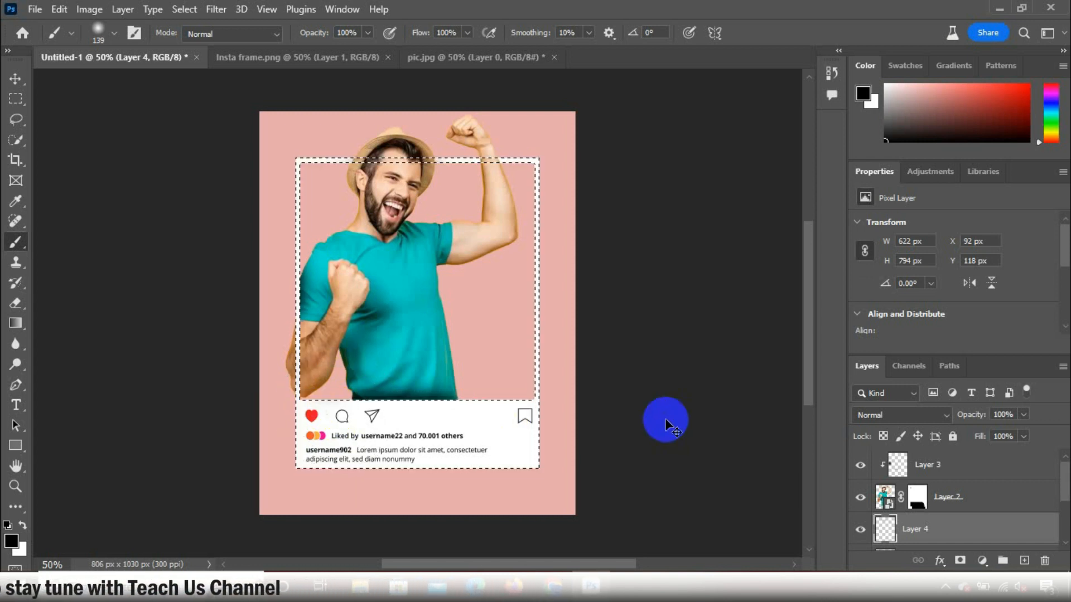
pyautogui.hotkey('ctrl', 'd')
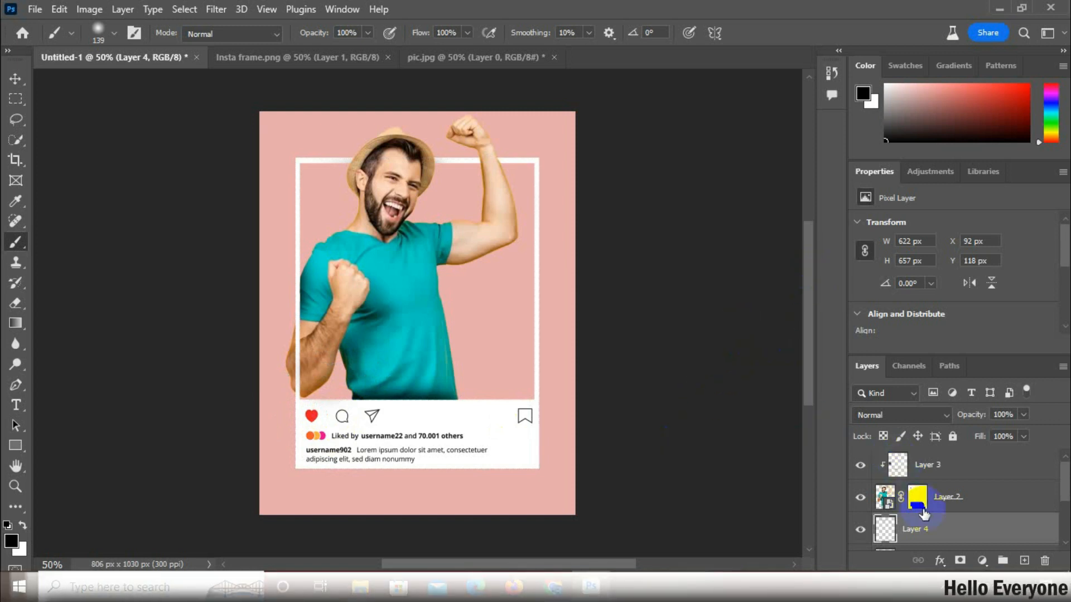
# Recolour the solid background fill by sampling the man's shirt and darkening the shade to teal #11615a
pyautogui.scroll(-2, 937, 502)
pyautogui.click(888, 536)
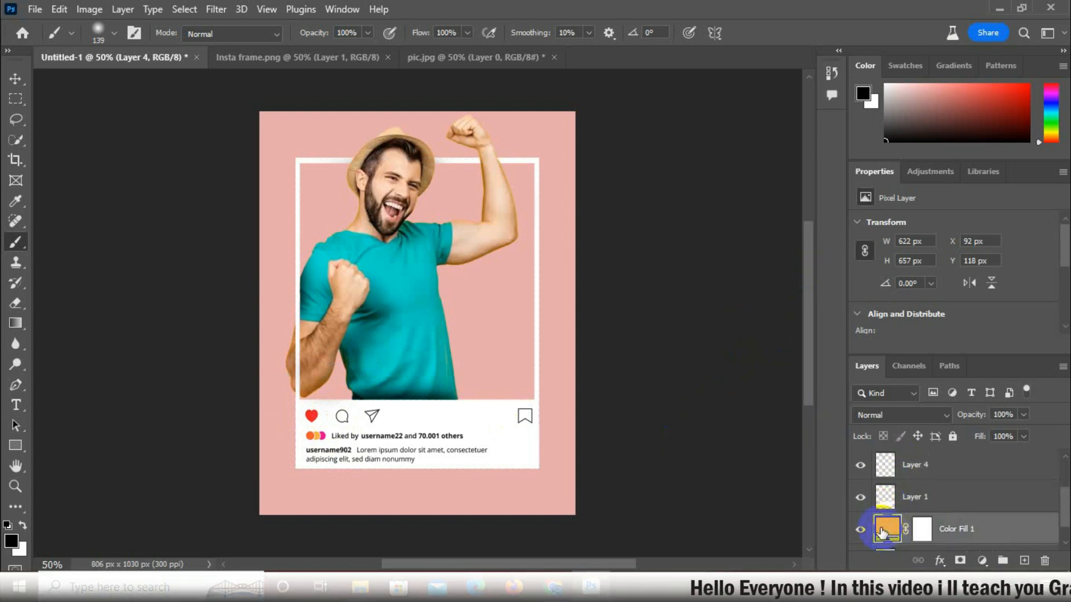
pyautogui.doubleClick(882, 531)
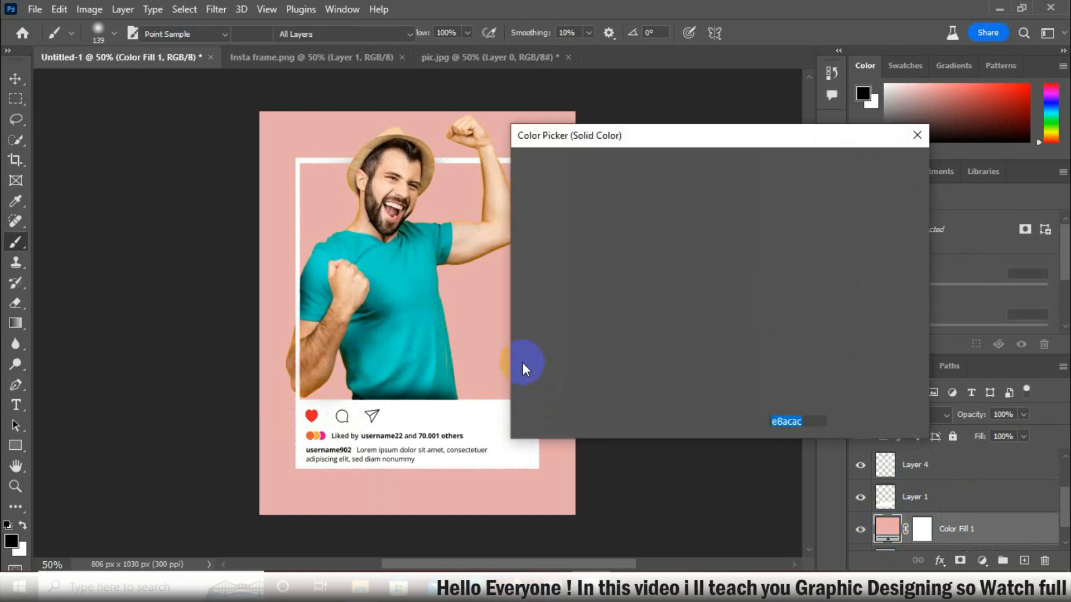
pyautogui.click(418, 299)
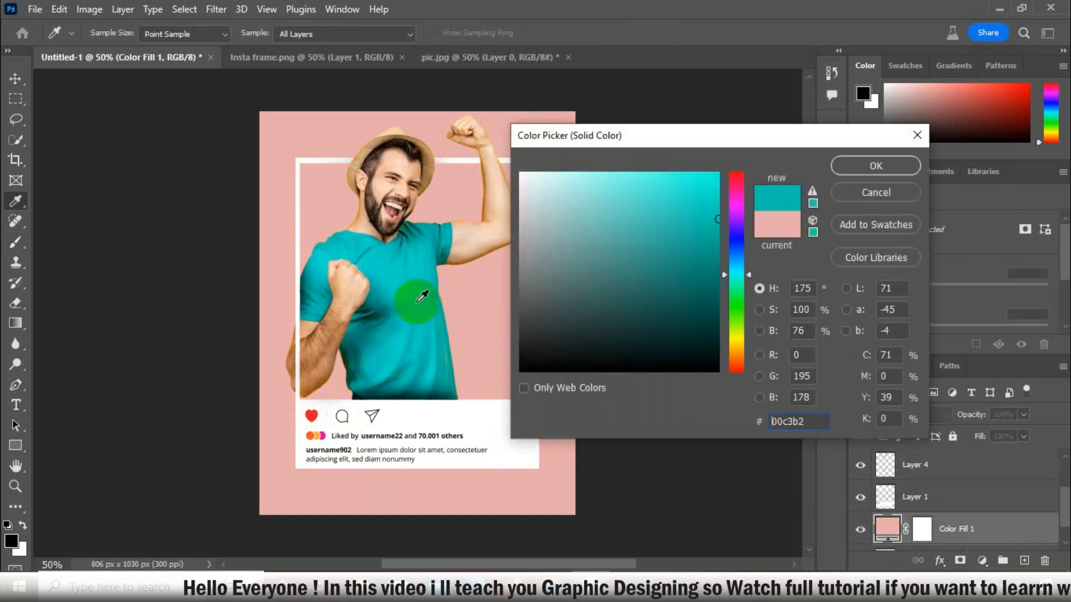
pyautogui.click(686, 298)
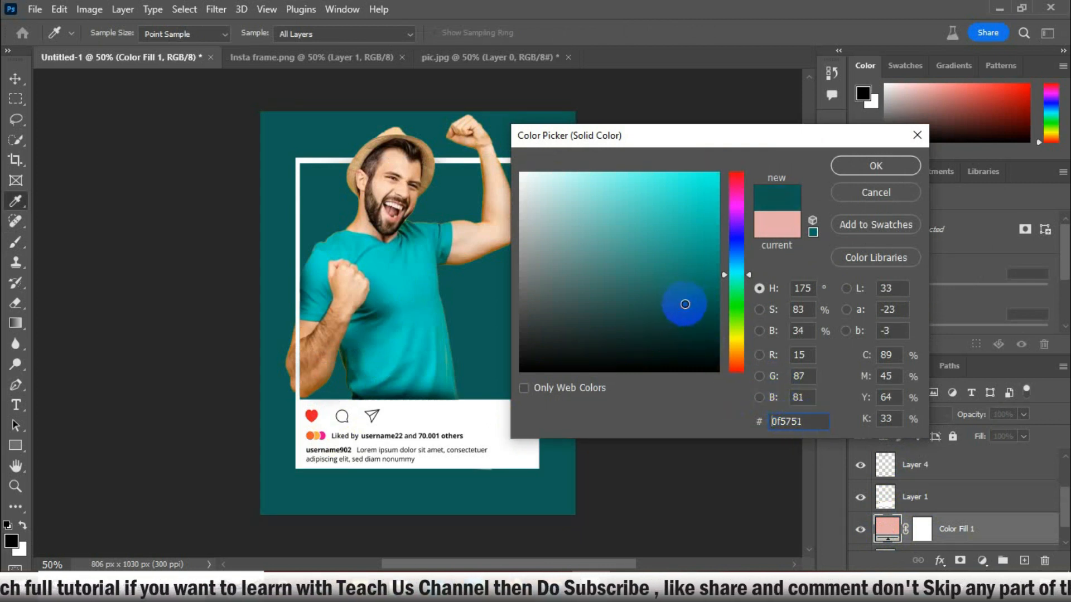
pyautogui.click(681, 318)
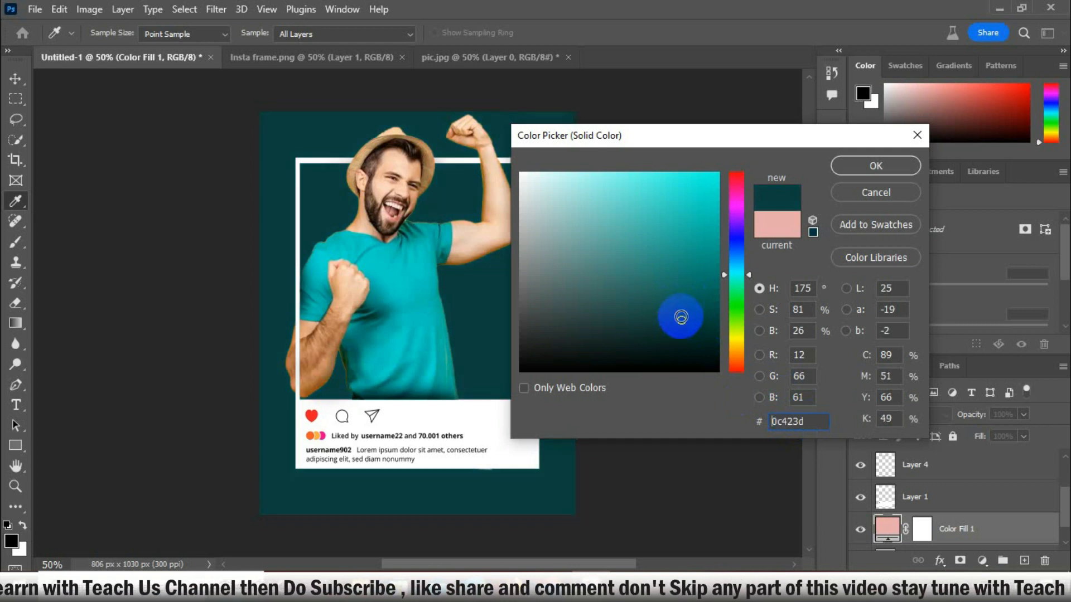
pyautogui.click(684, 296)
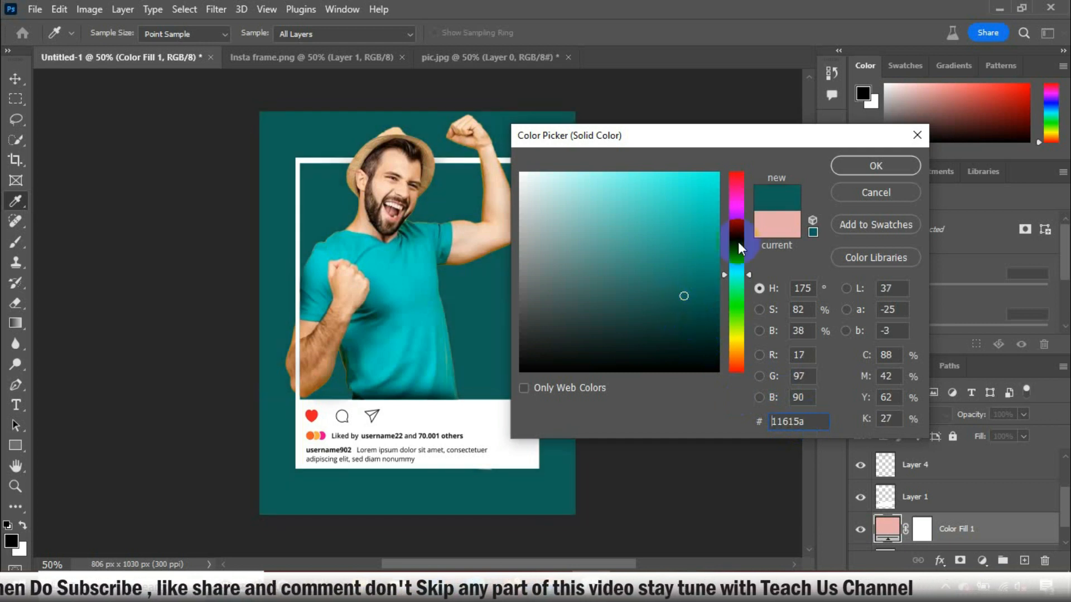
pyautogui.click(859, 166)
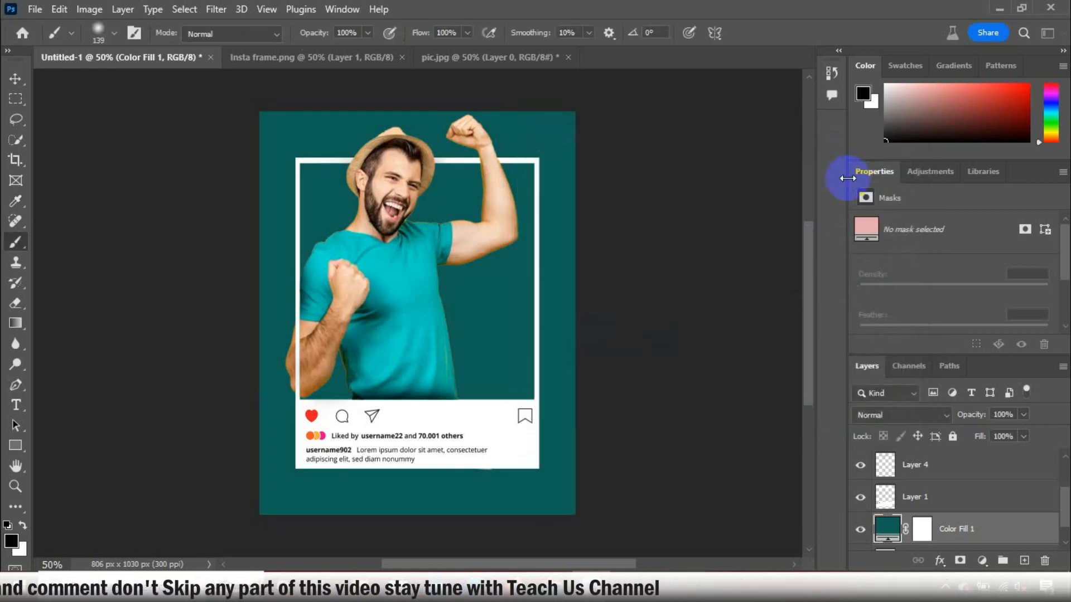